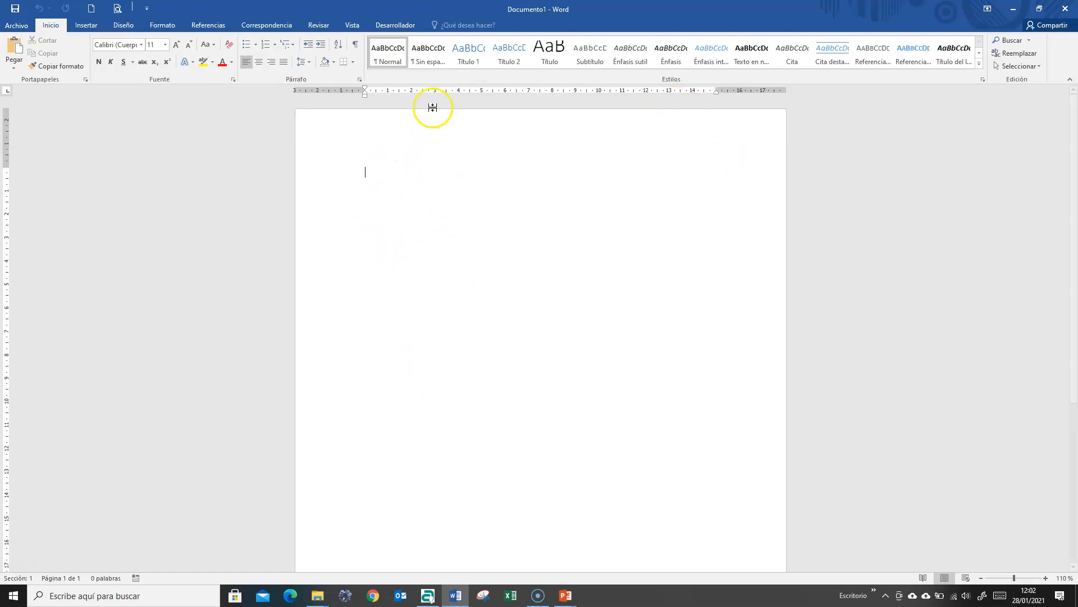
Examine the mail merge document types and the options for selecting recipients.
click(257, 27)
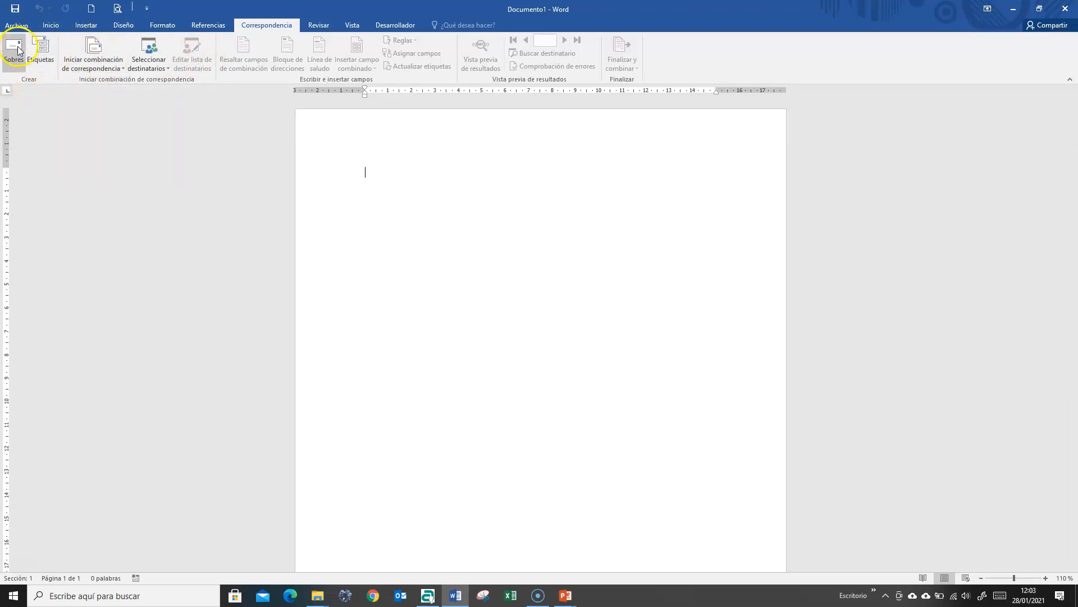
click(43, 58)
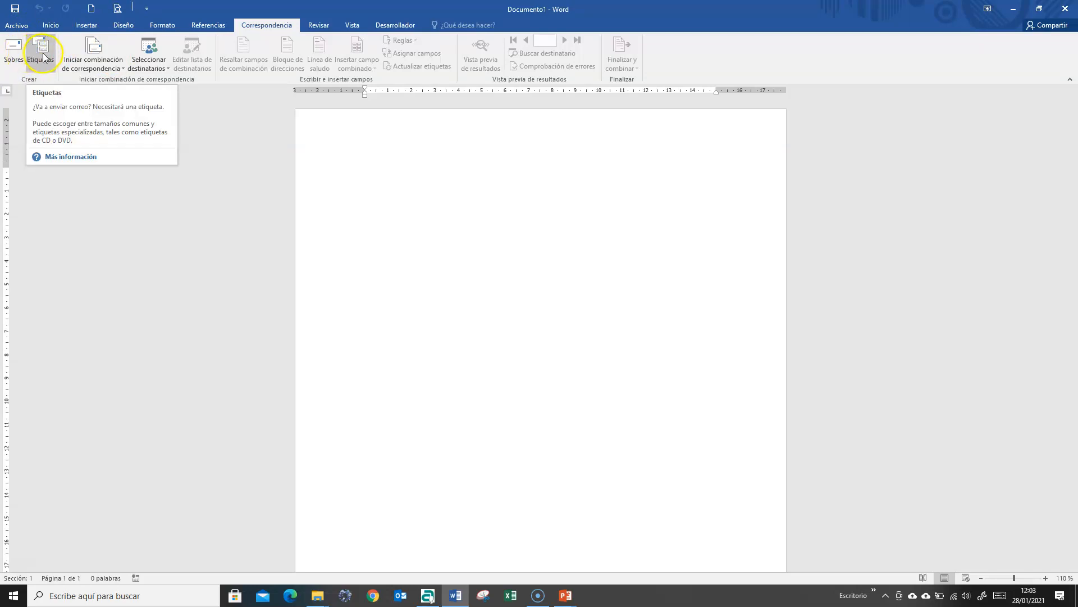
click(44, 60)
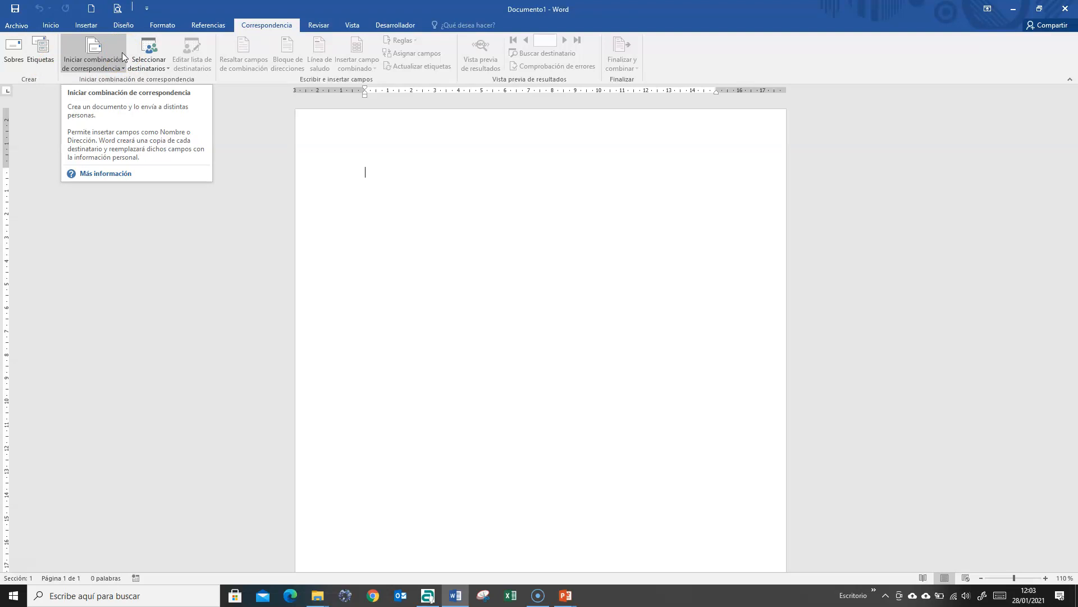
click(119, 84)
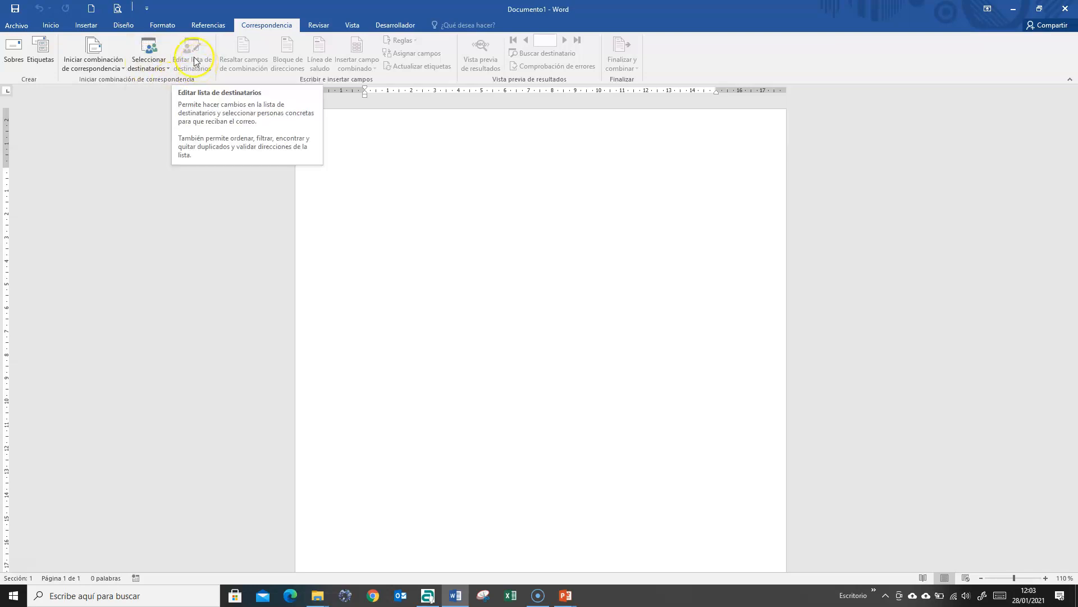
click(110, 68)
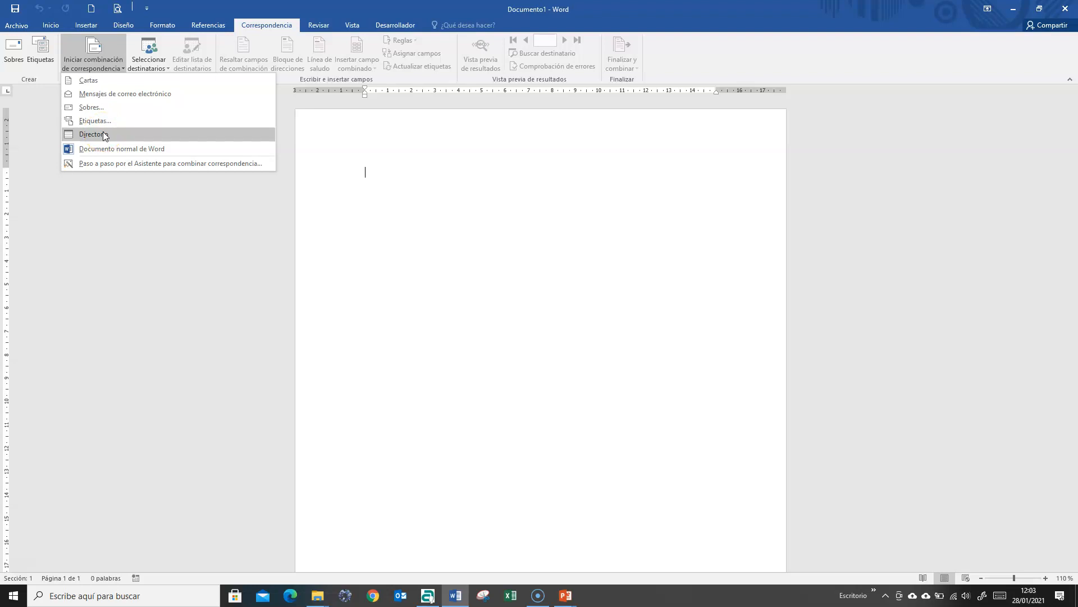
click(150, 57)
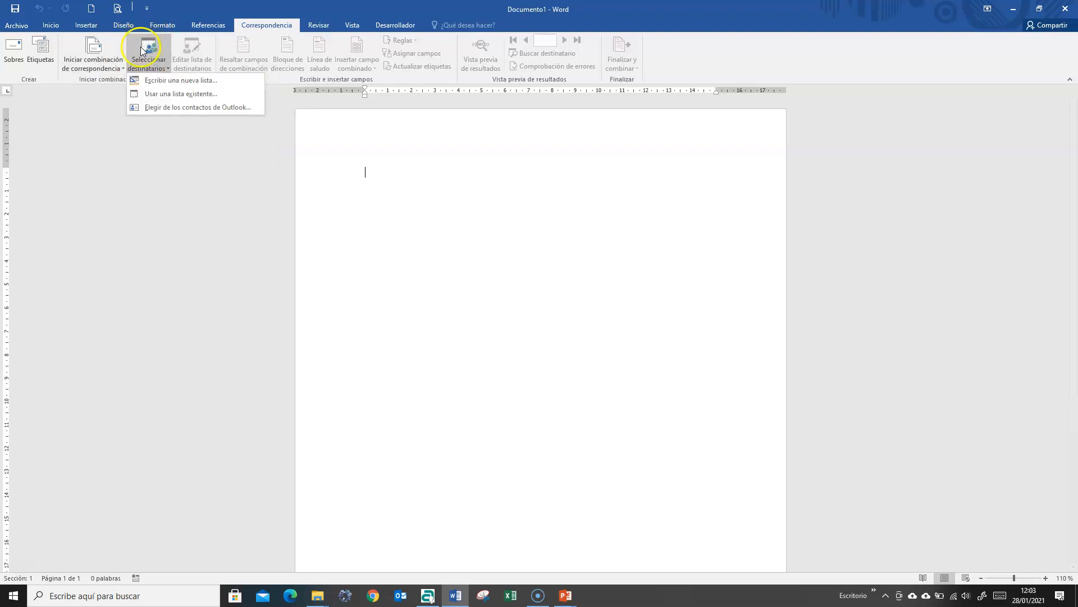
click(114, 69)
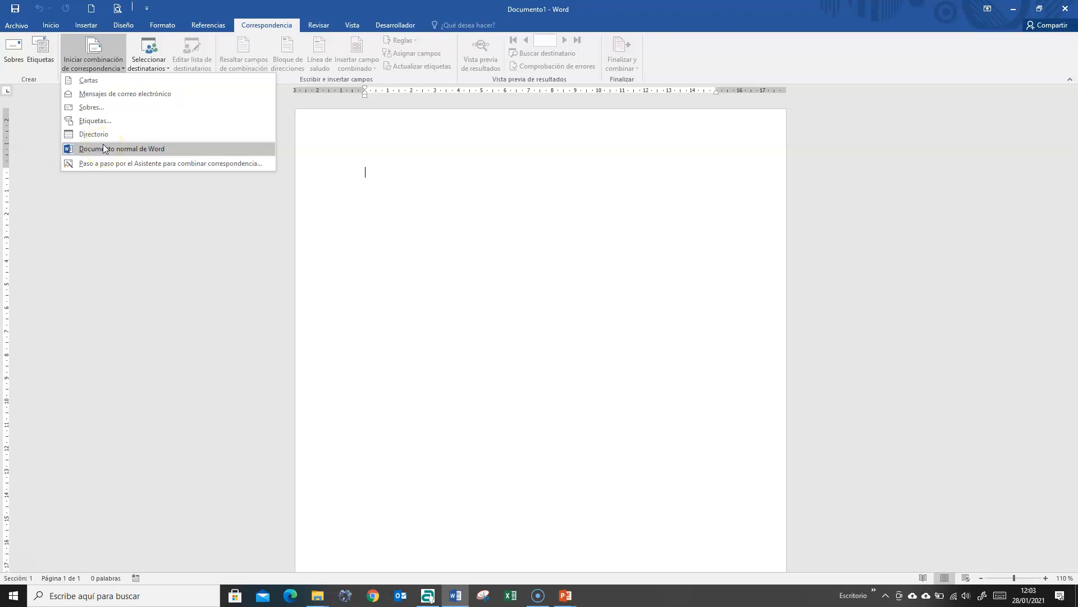
click(164, 66)
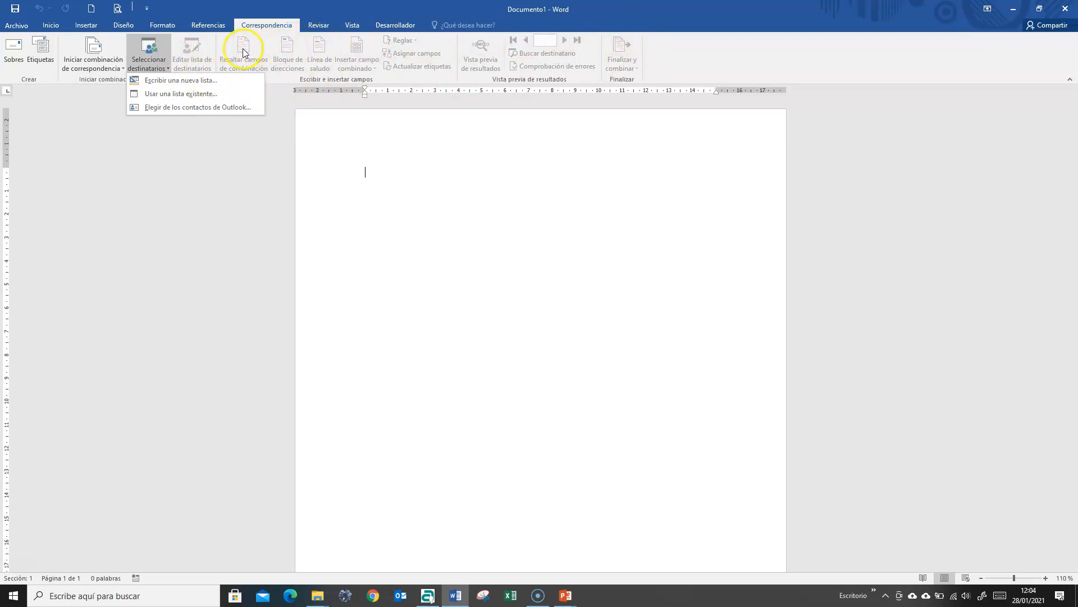
Start a letters (Cartas) mail merge and begin writing a new recipient list.
click(103, 67)
click(85, 79)
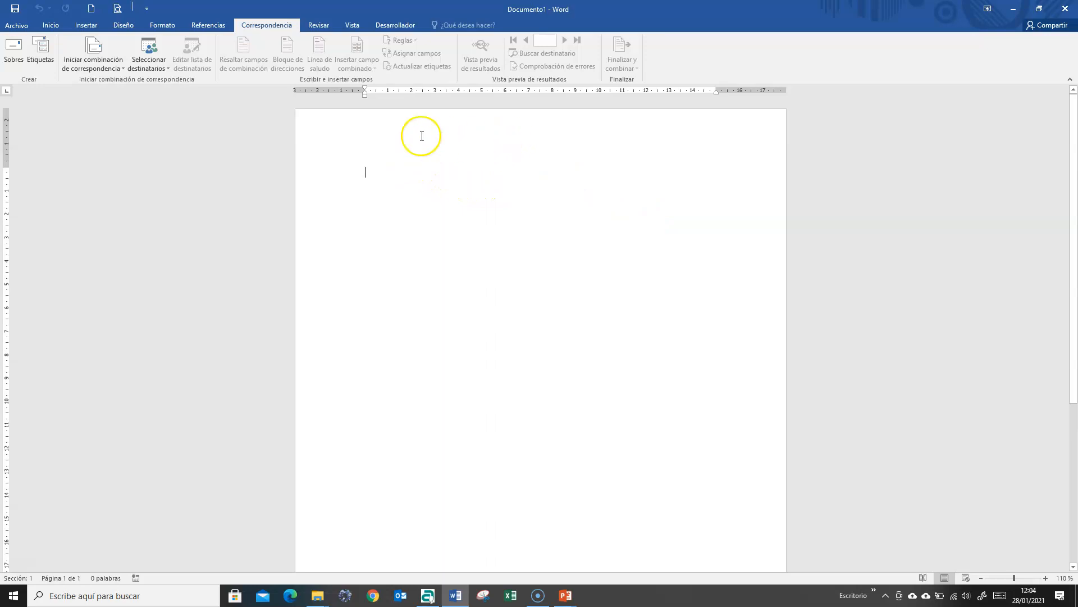
click(155, 63)
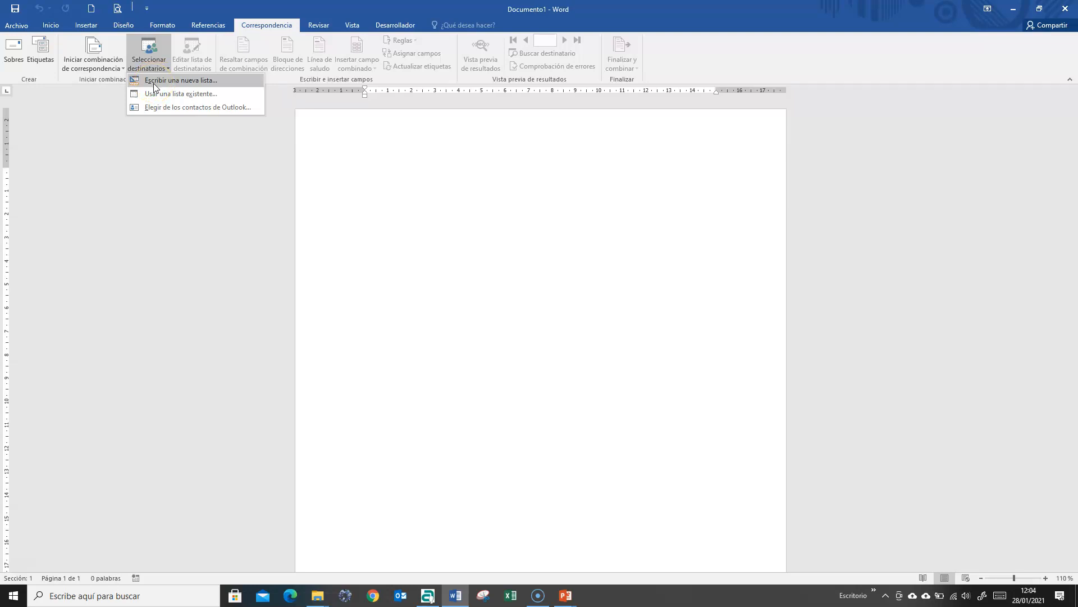
click(153, 83)
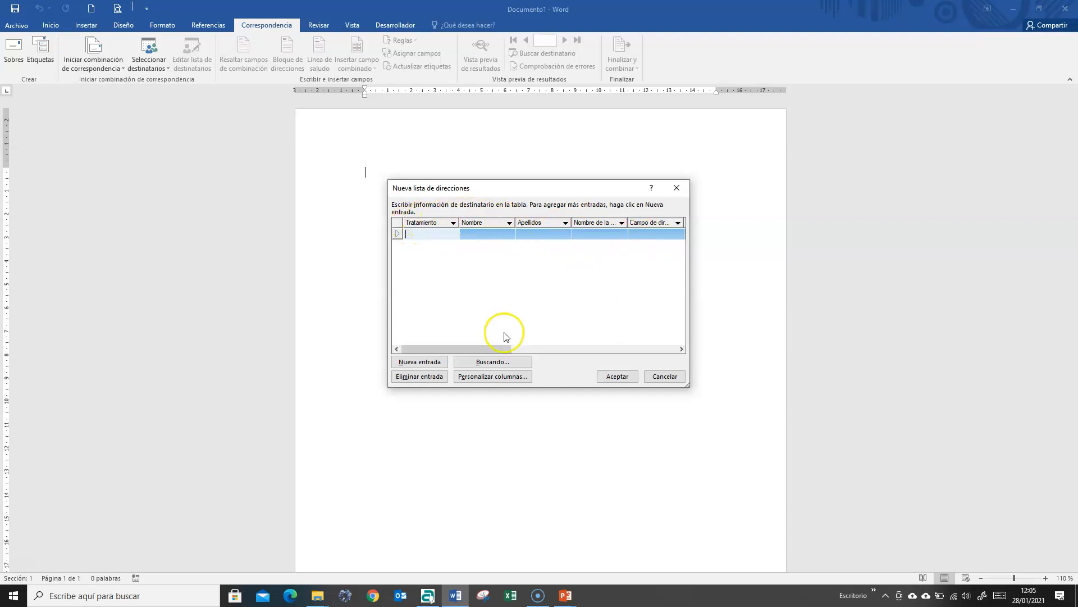
Customize the address list columns by deleting the Tratamiento and Nombre de la organización fields.
drag(505, 349, 442, 347)
click(493, 376)
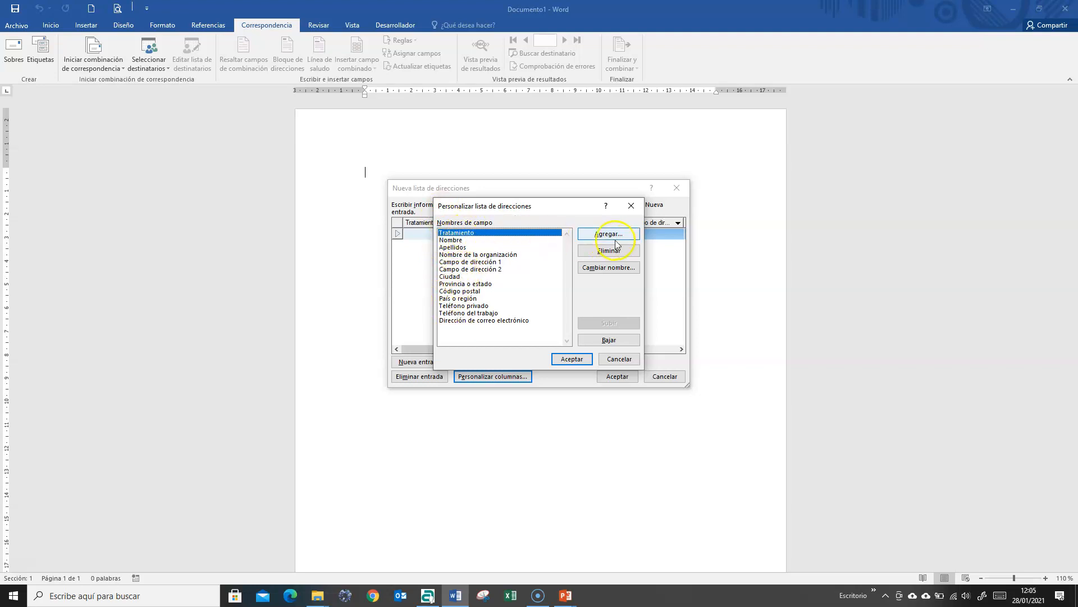
click(607, 254)
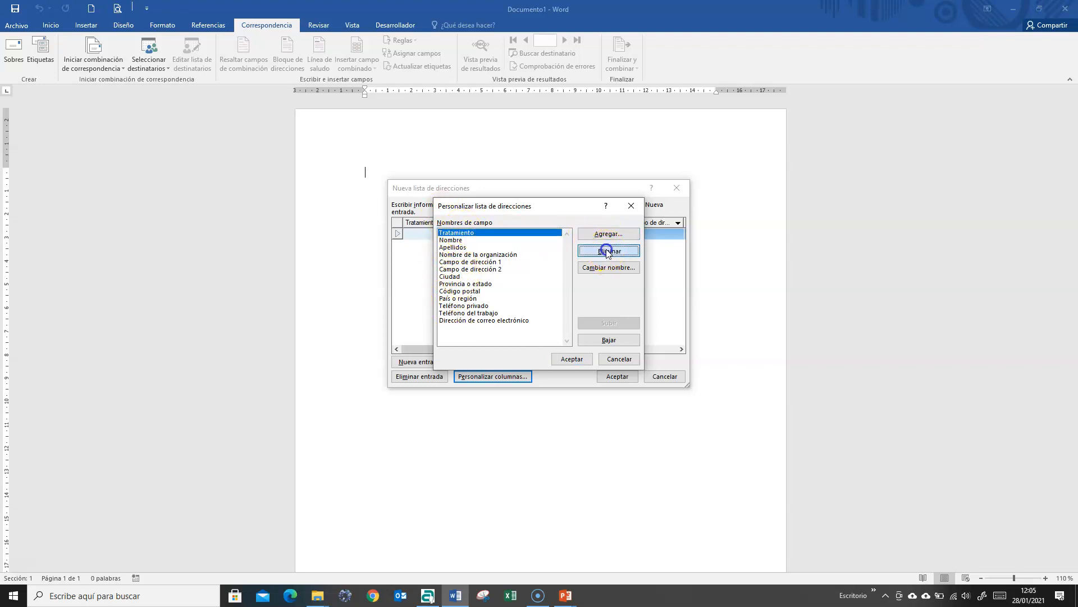
click(531, 330)
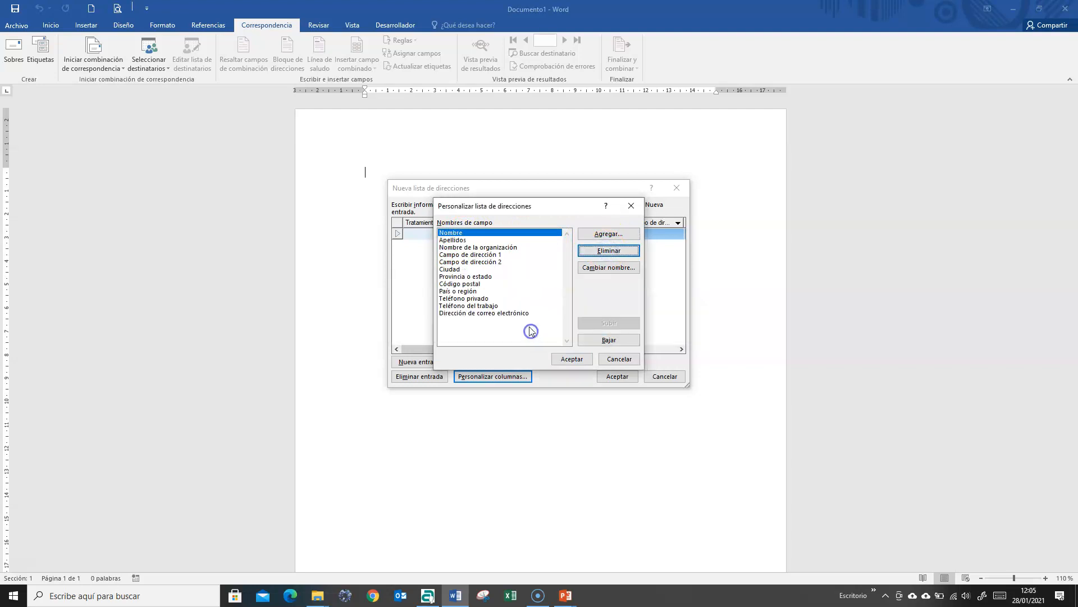
click(452, 240)
click(469, 248)
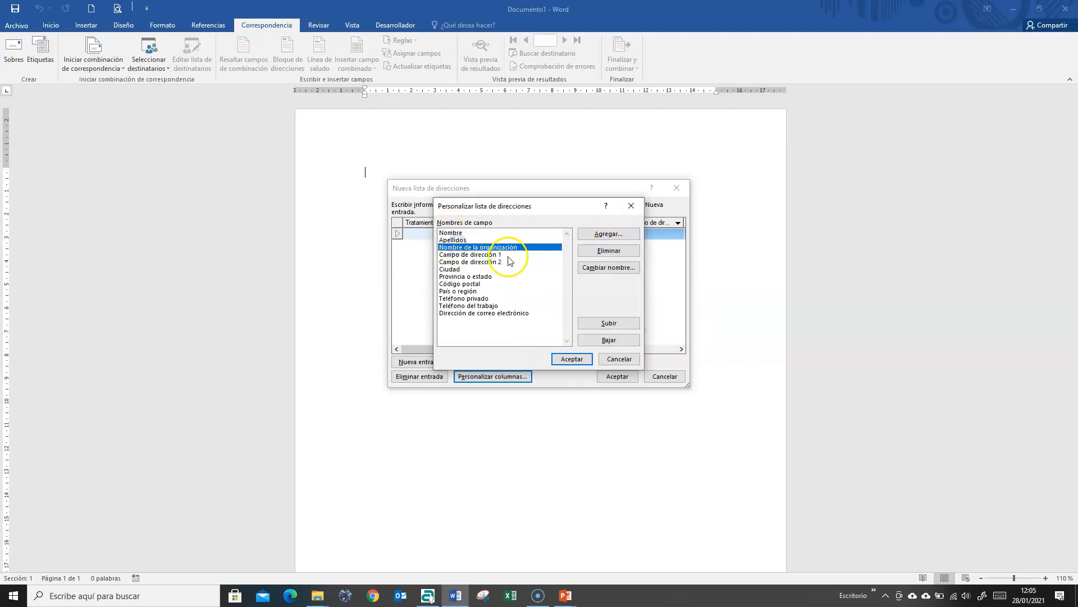
click(601, 254)
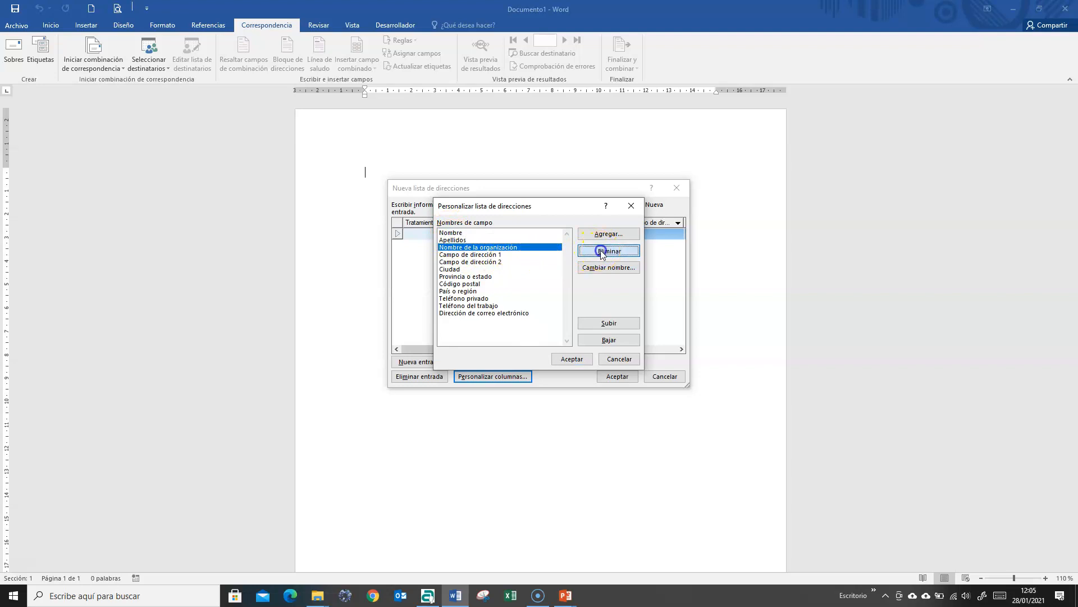
click(531, 330)
Delete the Campo de dirección 1 and Campo de dirección 2 fields from the address list.
click(489, 247)
click(605, 252)
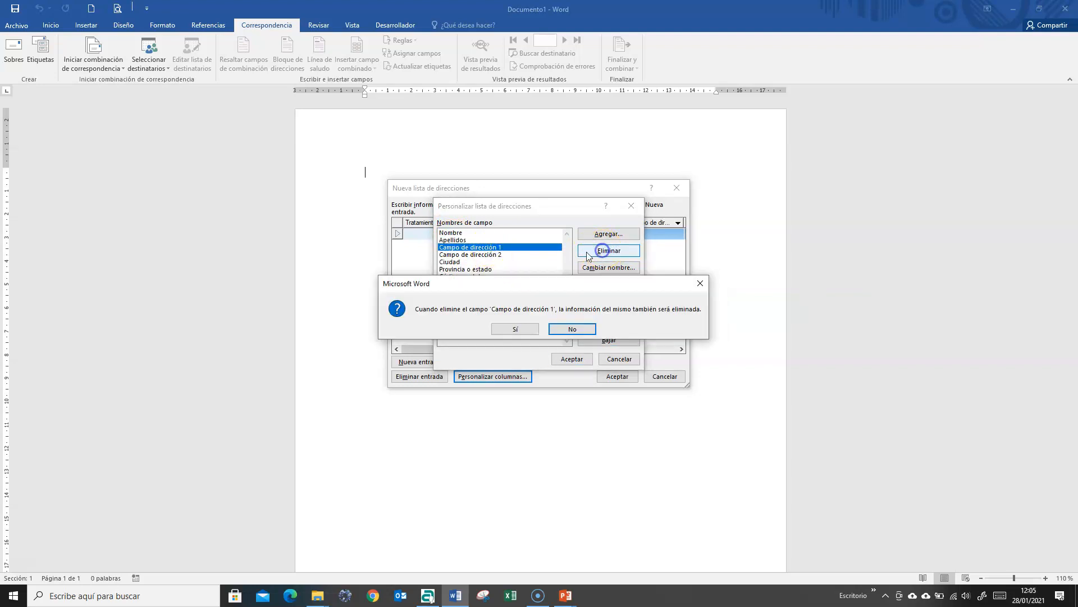
click(520, 330)
click(489, 249)
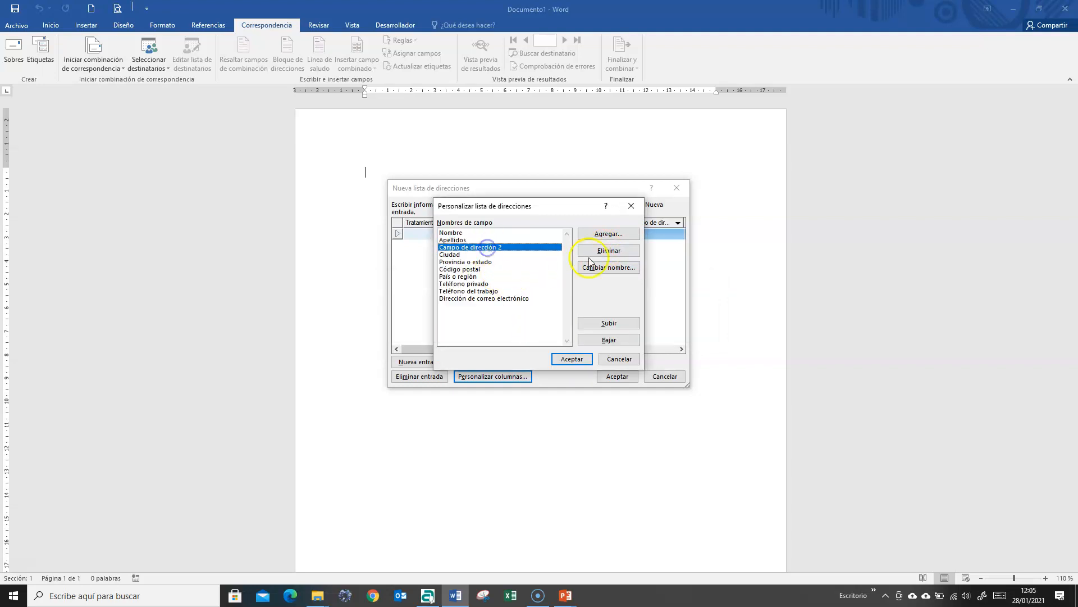
click(608, 250)
click(515, 329)
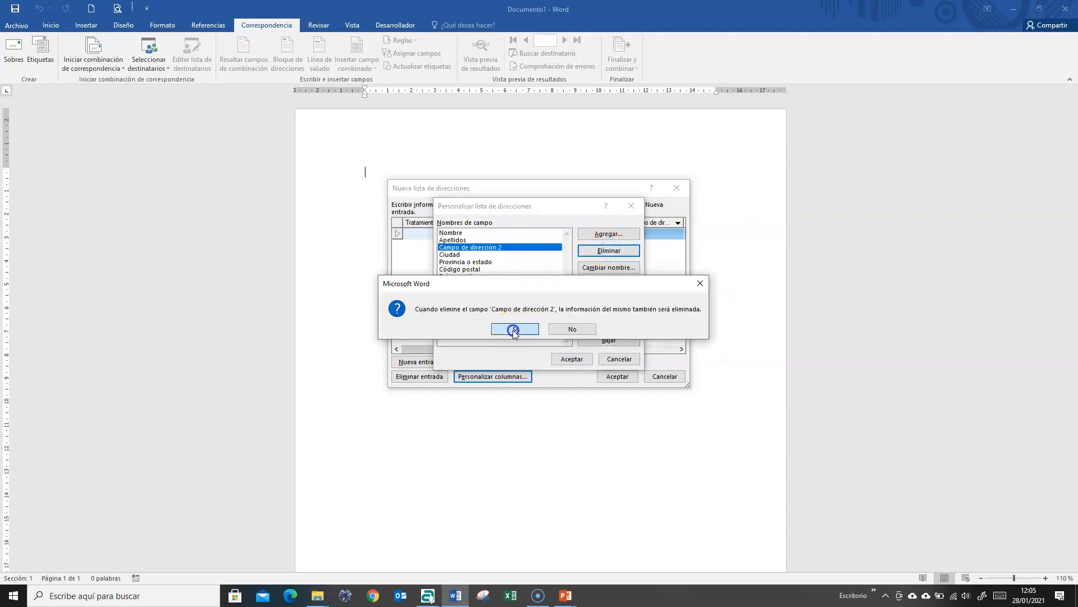
Delete the Ciudad and Teléfono del trabajo fields from the address list.
click(449, 249)
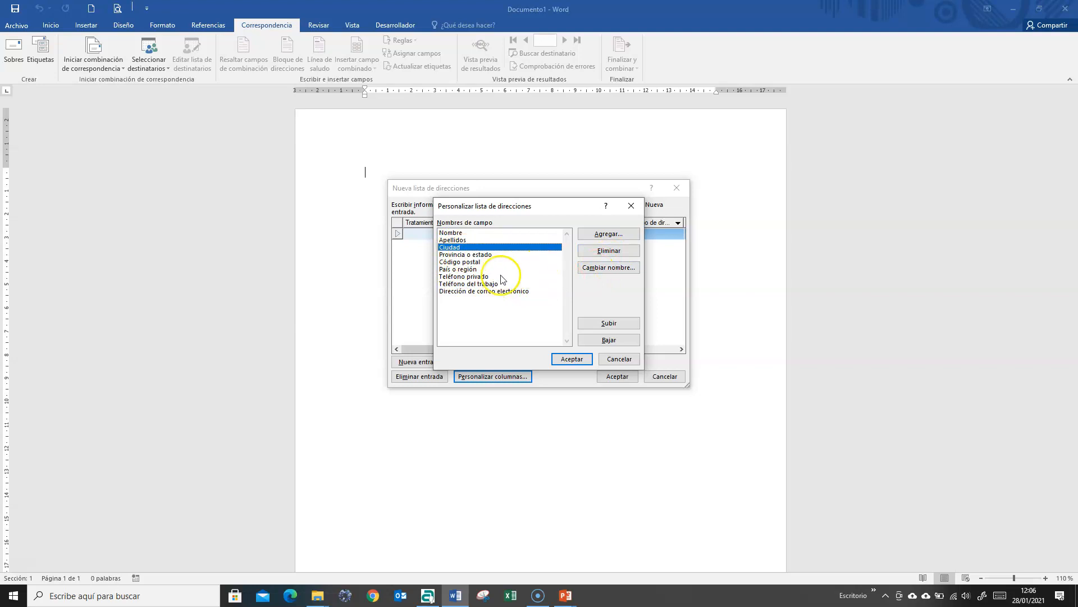
click(603, 251)
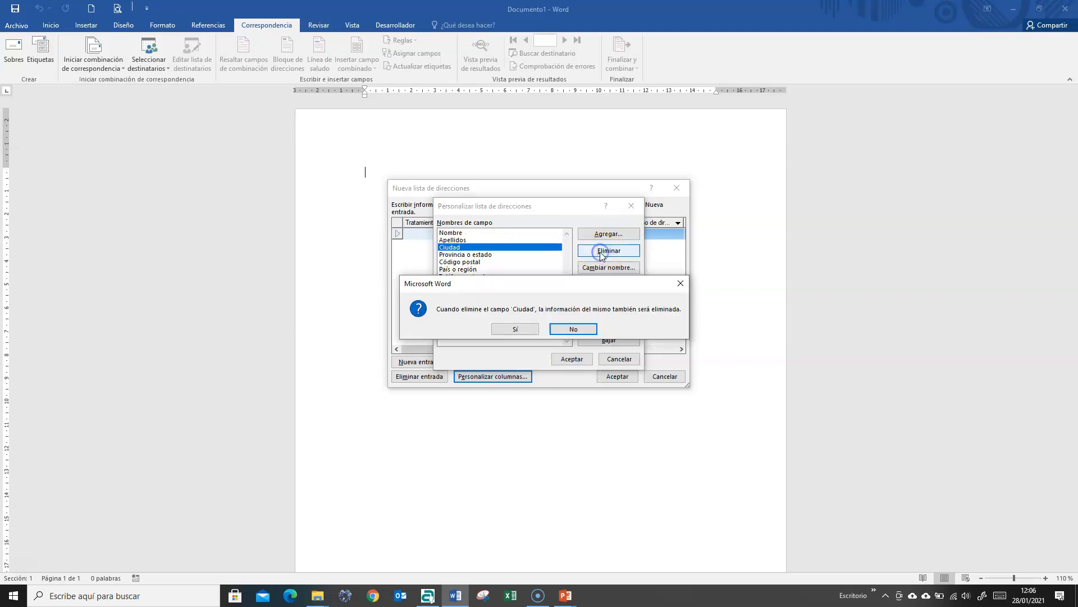
click(517, 335)
click(476, 249)
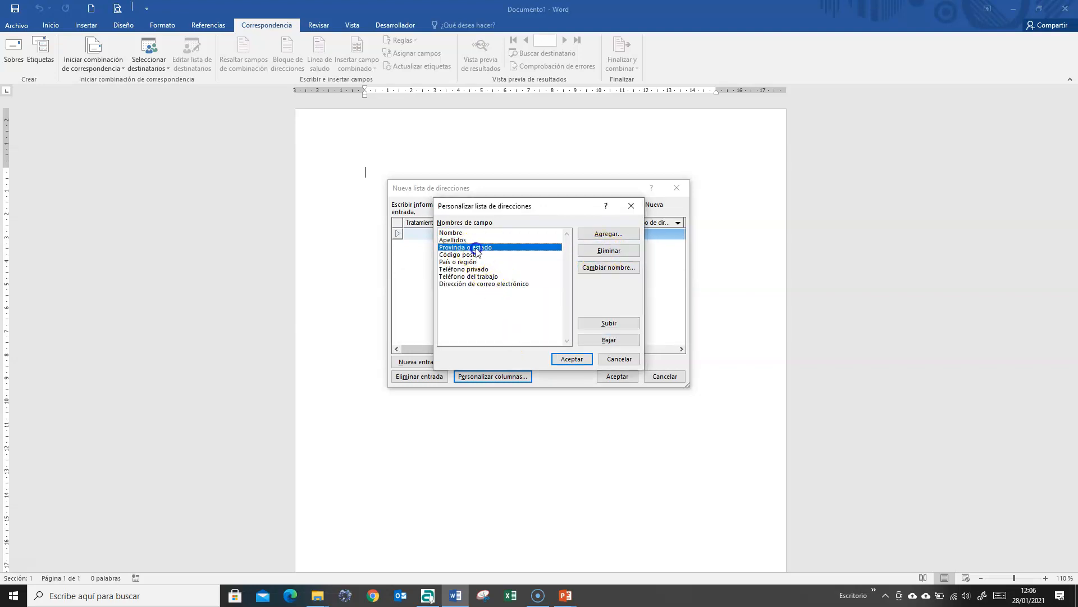
click(462, 277)
click(608, 250)
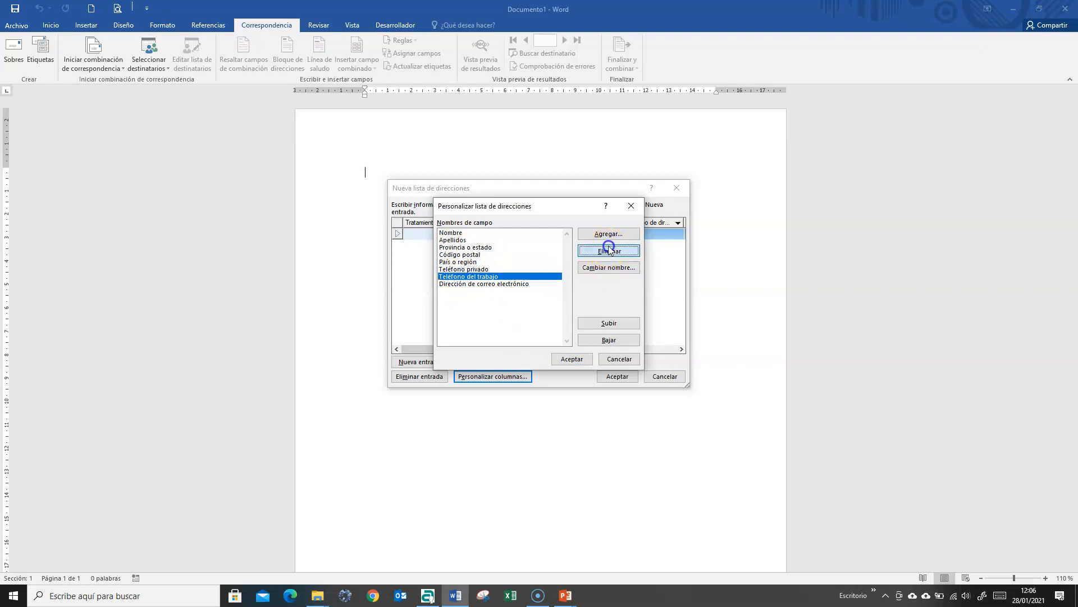
click(515, 329)
Delete the Provincia o estado and Código postal fields from the address list.
click(461, 247)
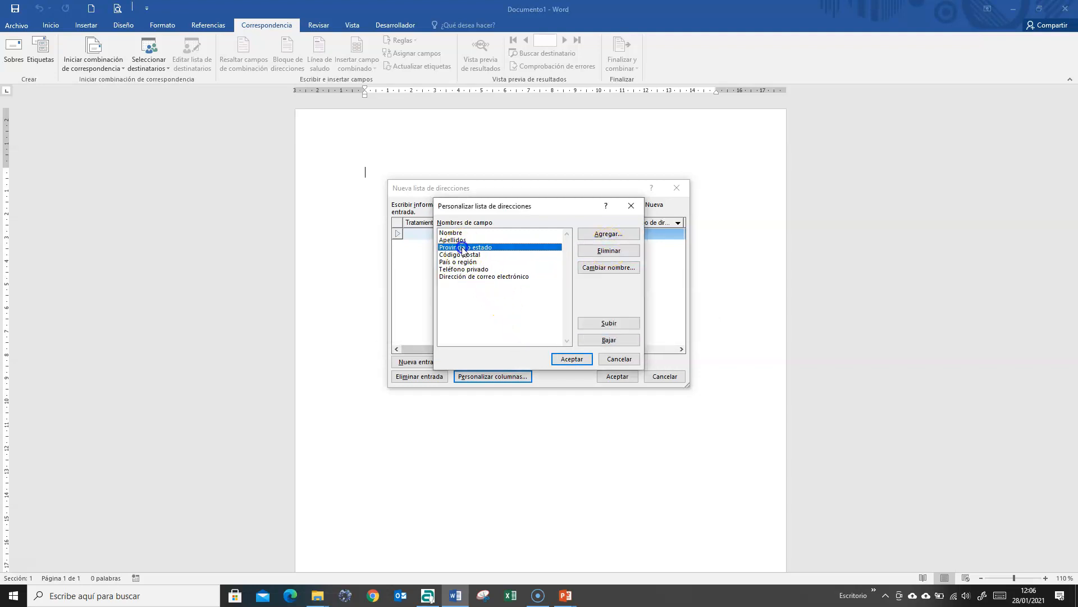
click(612, 251)
click(517, 328)
click(475, 248)
click(599, 251)
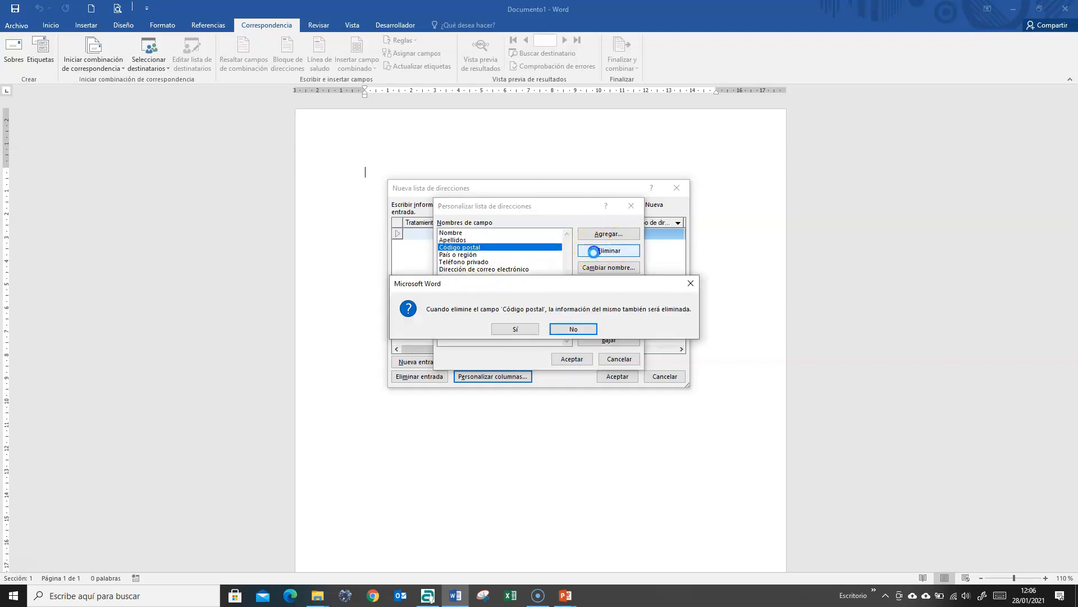
click(515, 328)
Delete the País o región and Teléfono privado fields and apply the customized columns to the address list.
click(467, 248)
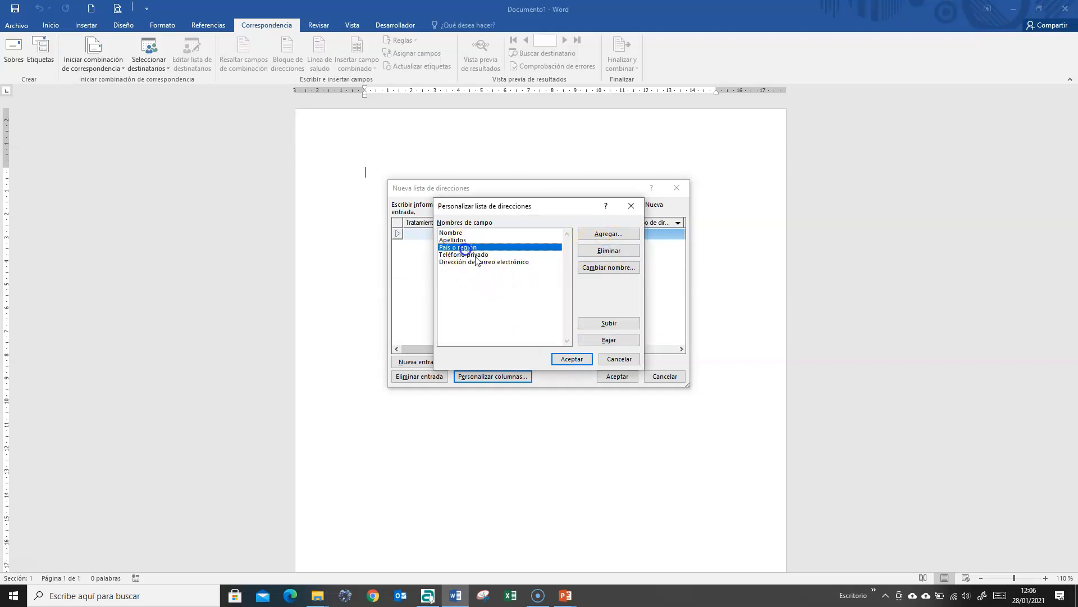
click(596, 250)
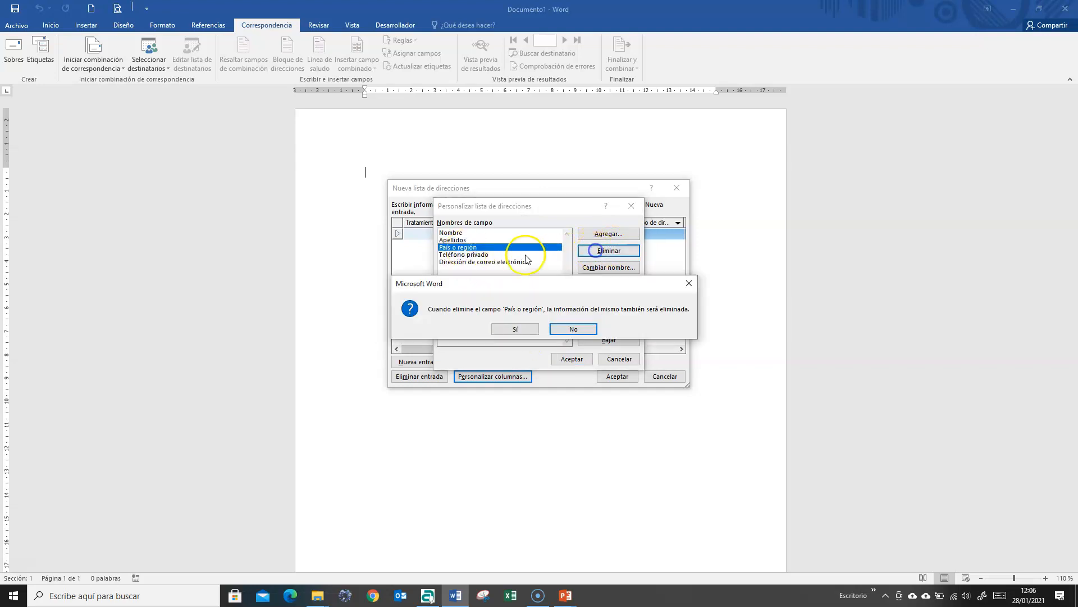
click(515, 329)
click(469, 247)
click(599, 251)
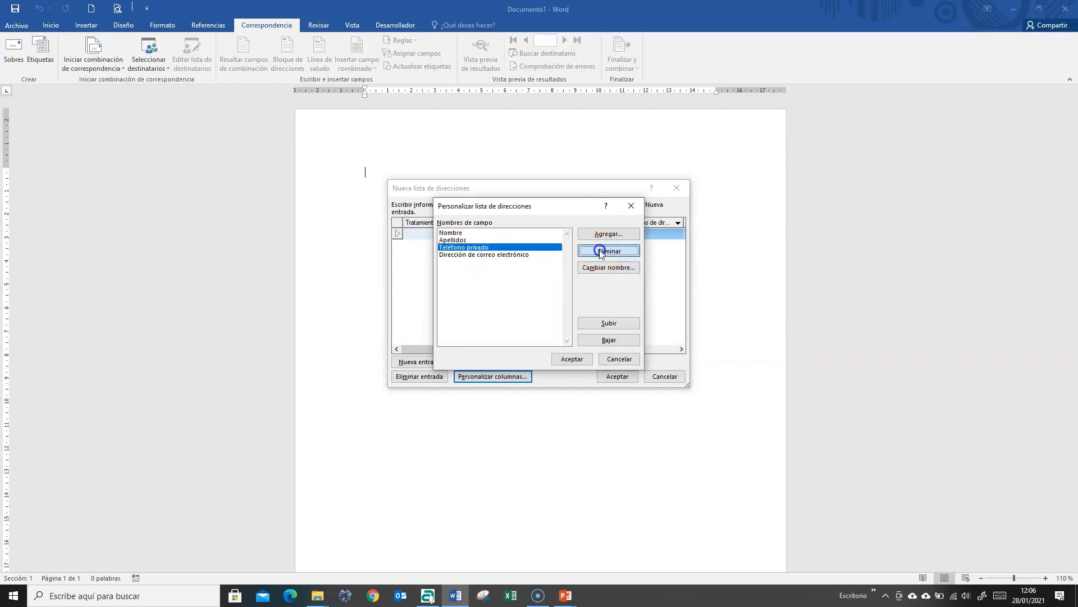
click(525, 329)
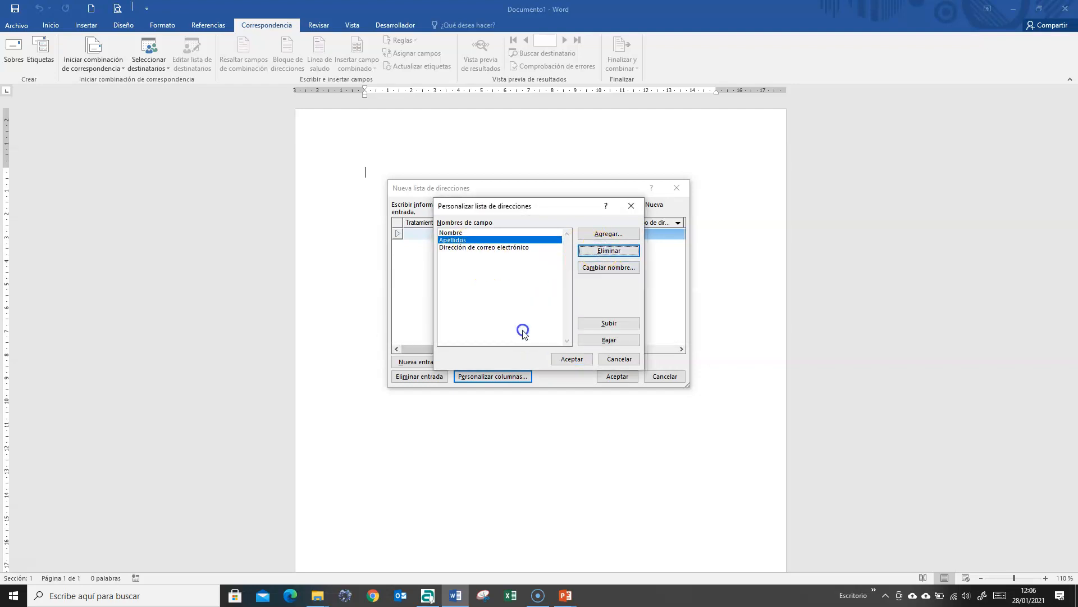
click(572, 359)
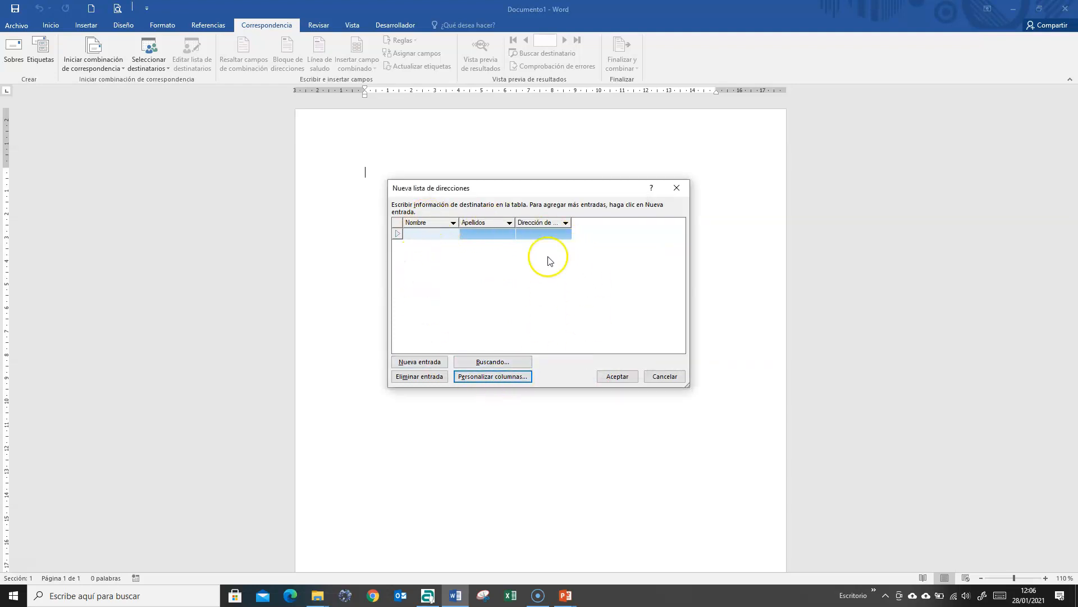
Widen the Dirección de correo electrónico column and enter the first recipient's first name, surname and e-mail address.
click(427, 234)
drag(573, 223, 653, 223)
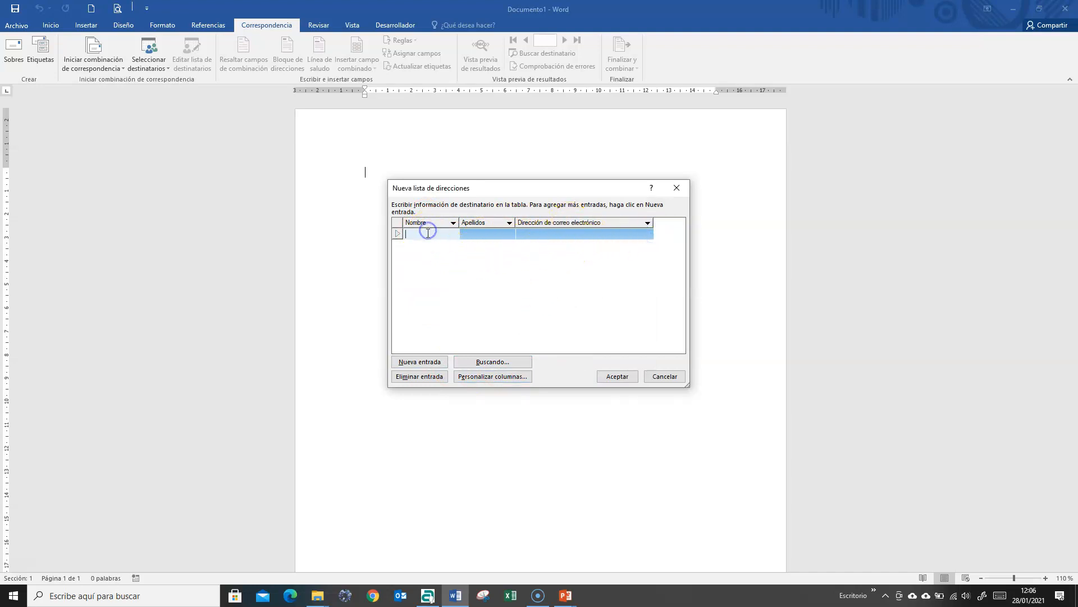
text(a)
key(Tab)
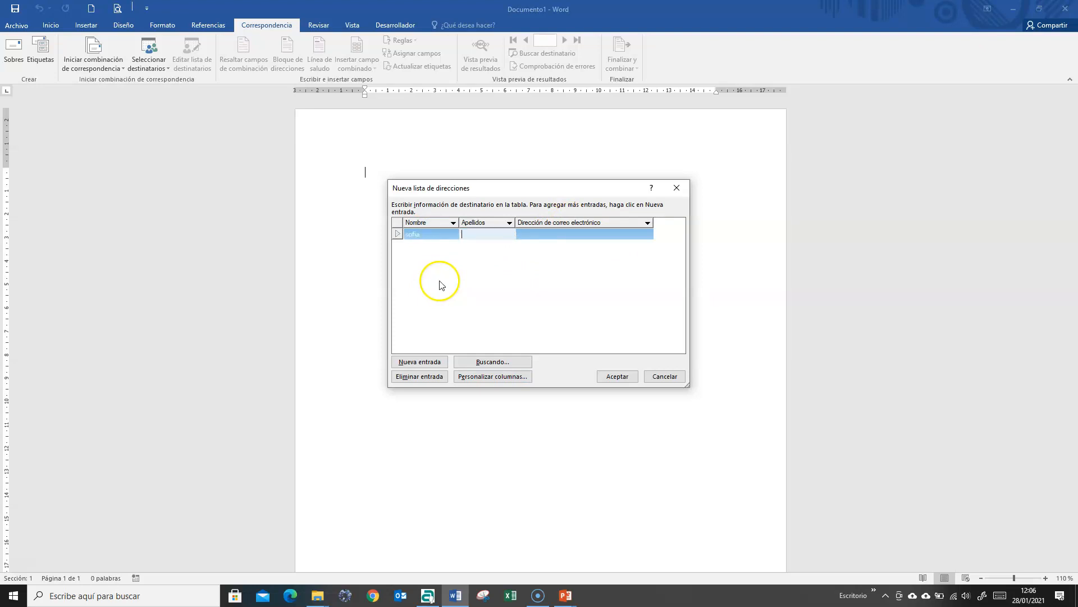
key(Tab)
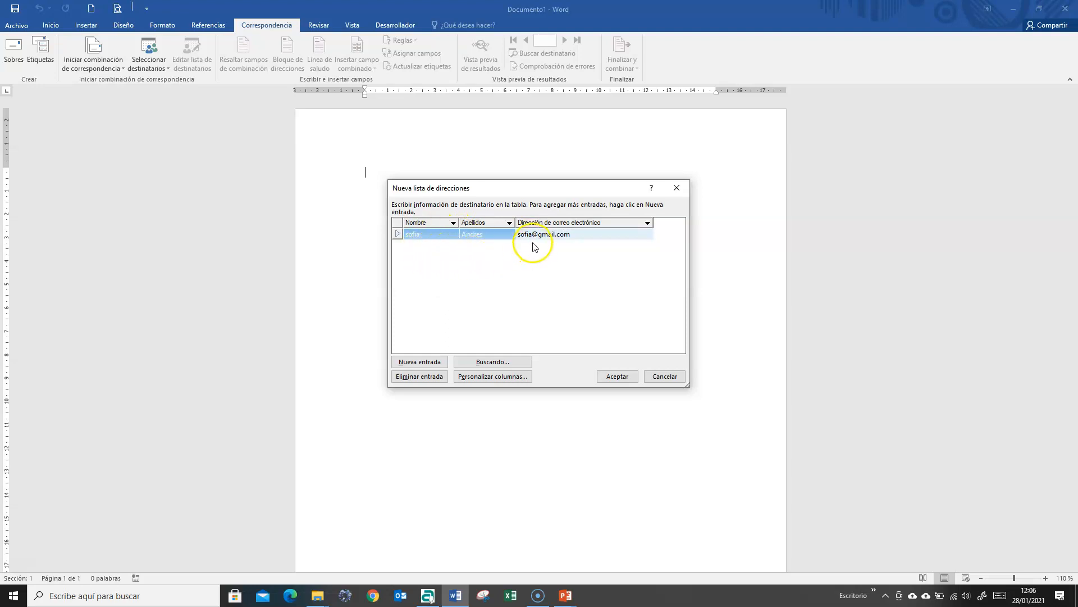
Add a second entry to the address list with the recipient's first name, surname and e-mail address.
click(416, 365)
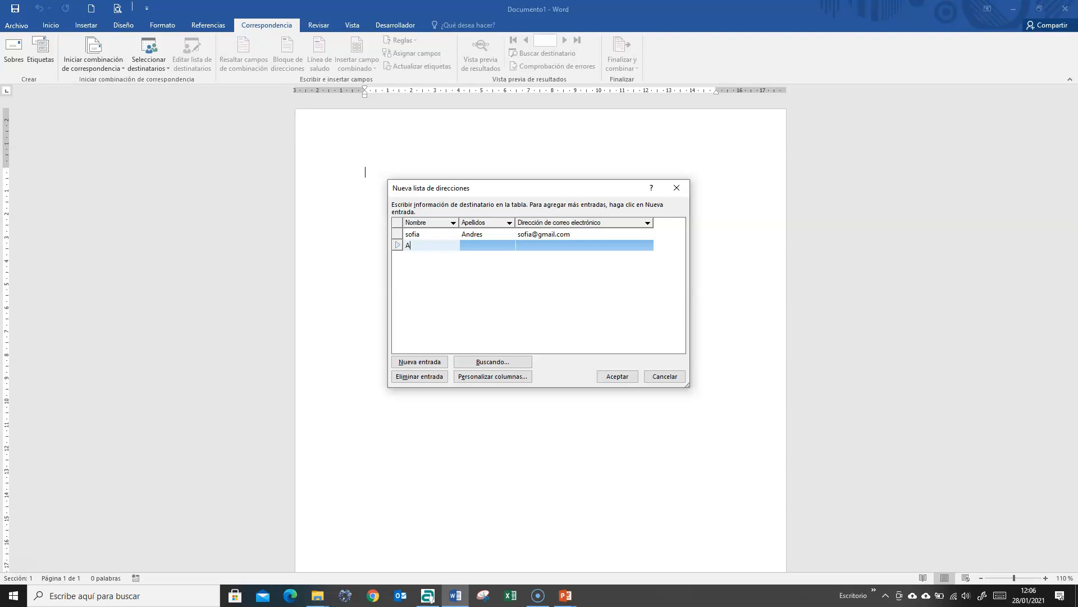
key(Tab)
text(perez)
key(Tab)
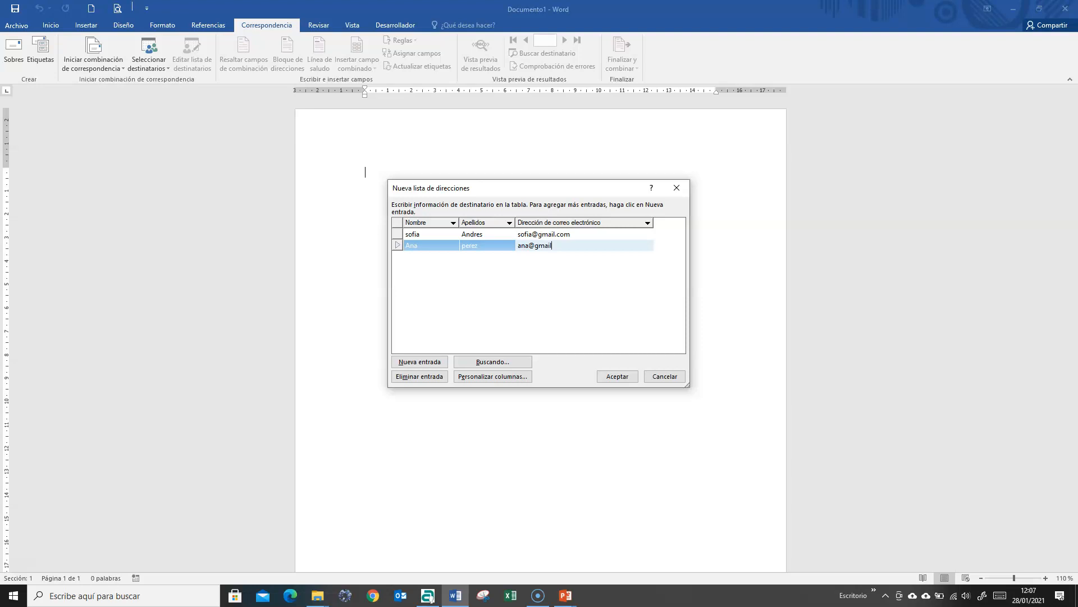
Add a third entry to the address list and fill in its first name, surname and e-mail address.
click(419, 362)
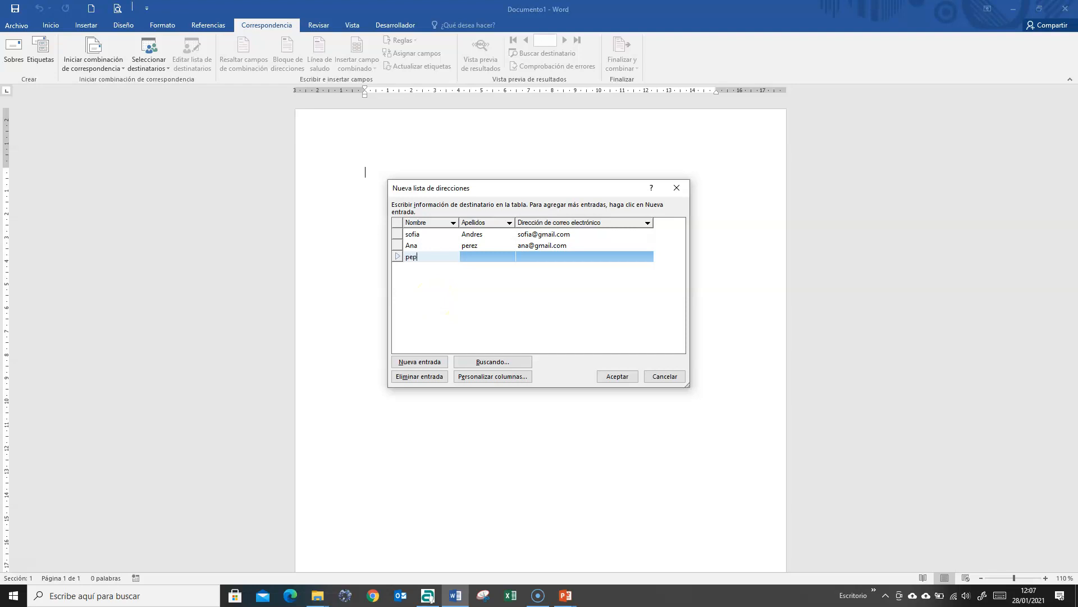
key(Tab)
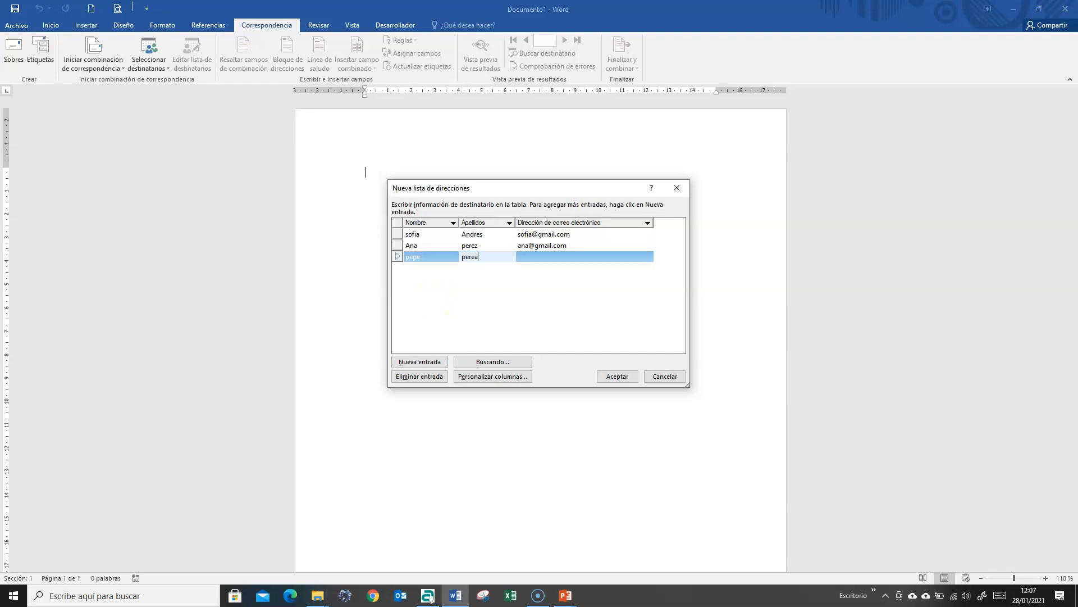
key(Tab)
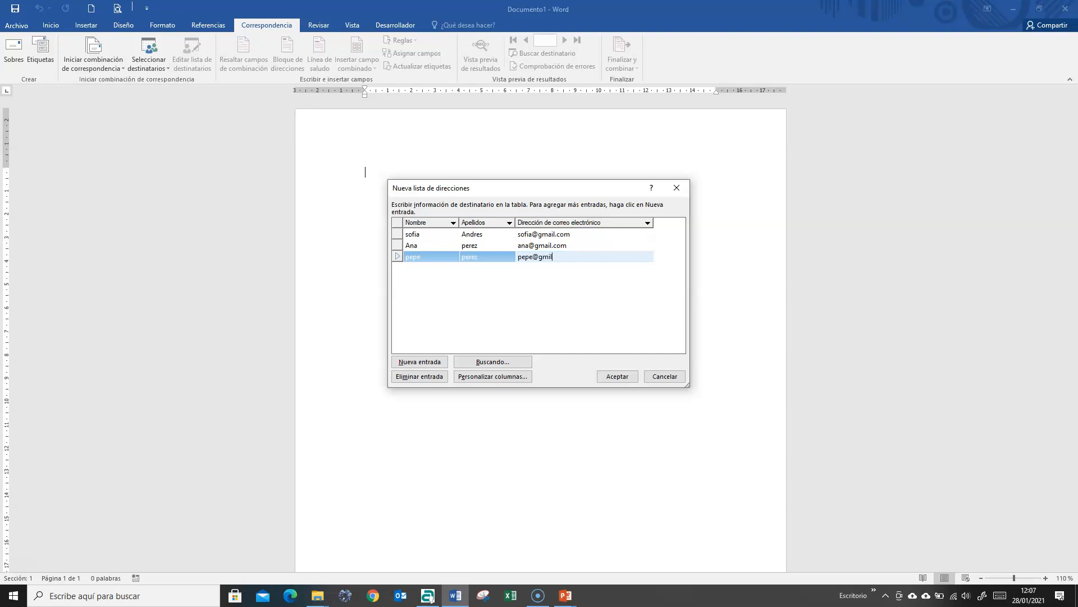
Accept the address list and save it in the Documentos folder as pepe.mdb.
click(618, 376)
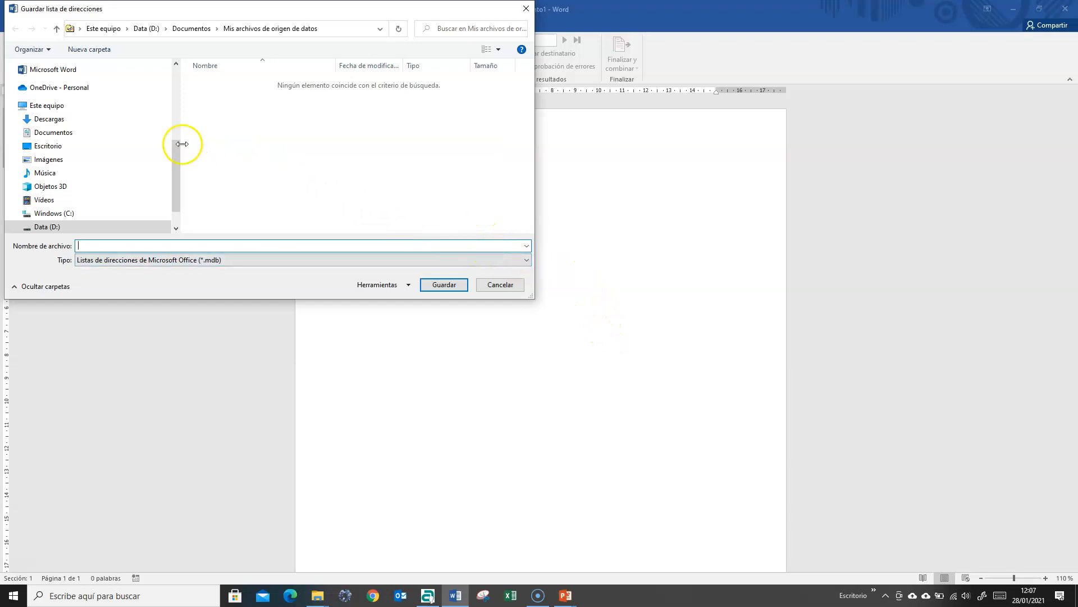
click(55, 135)
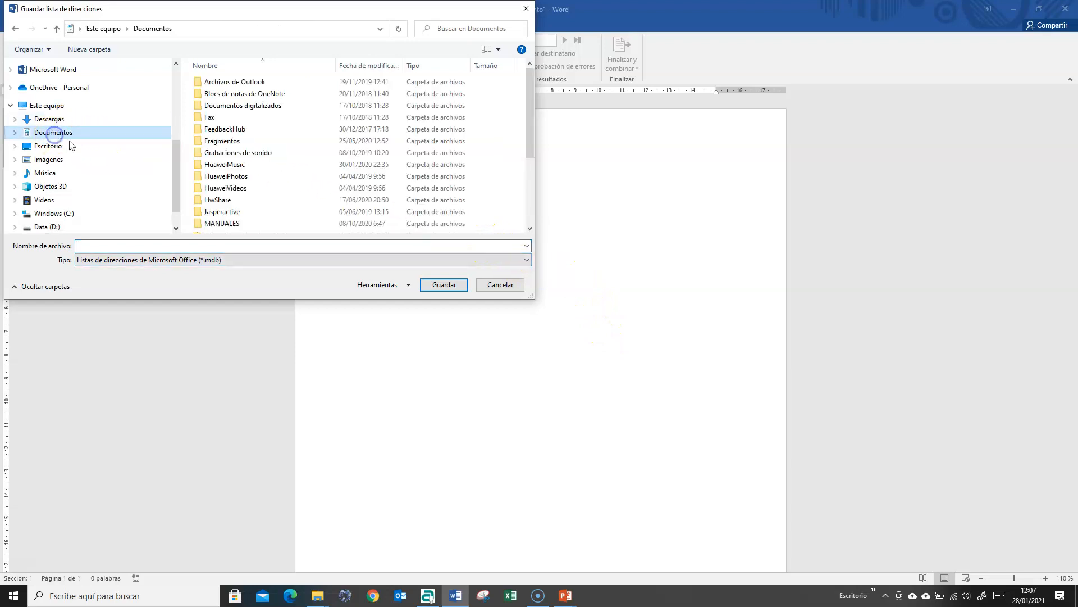
click(108, 245)
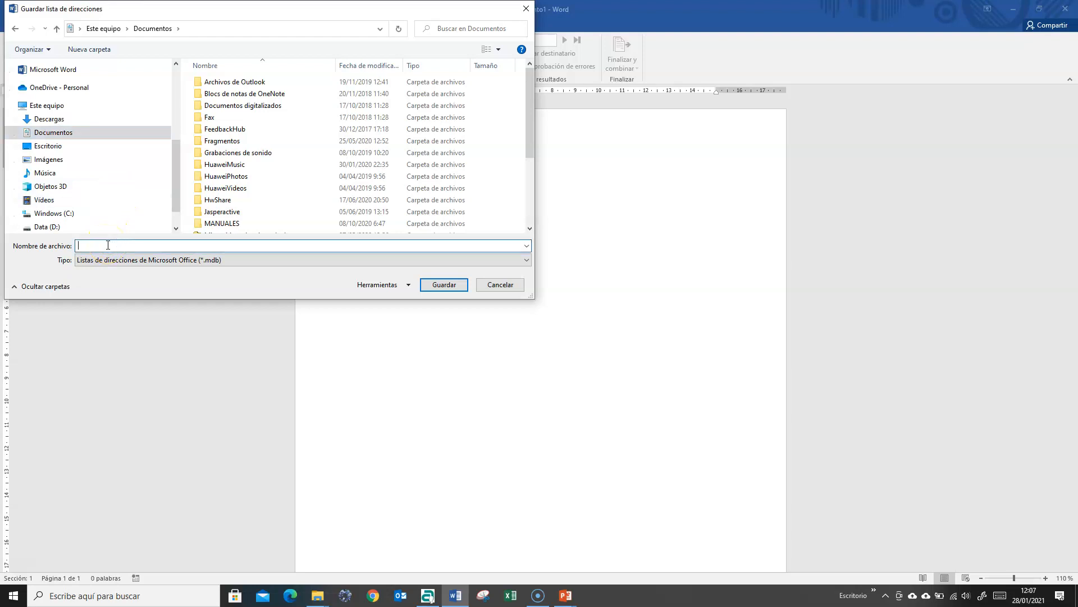
click(459, 284)
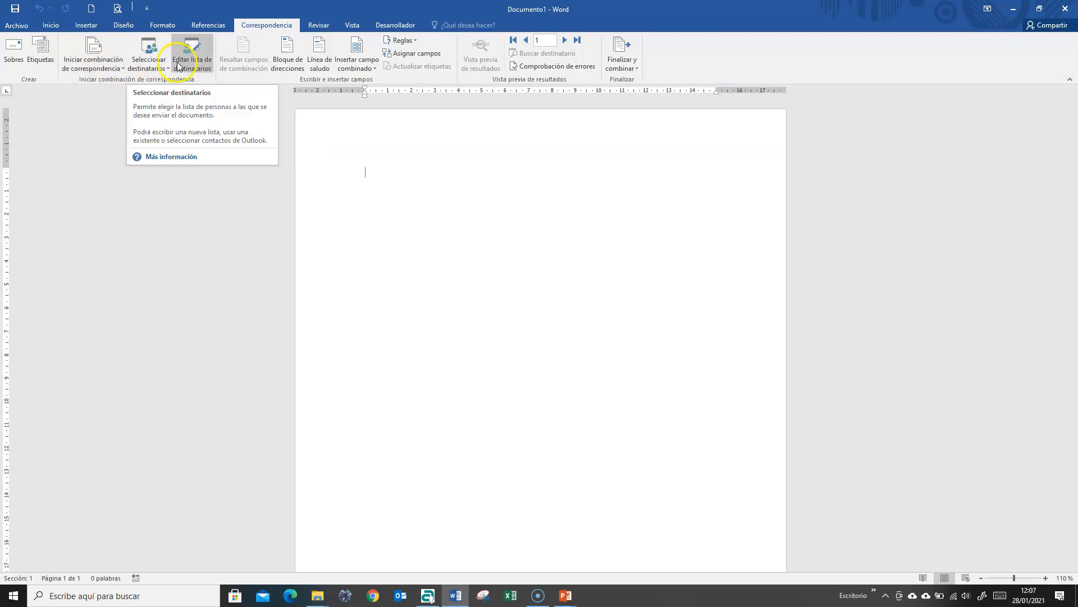
Review the entries in the merge recipient list and close it.
click(120, 66)
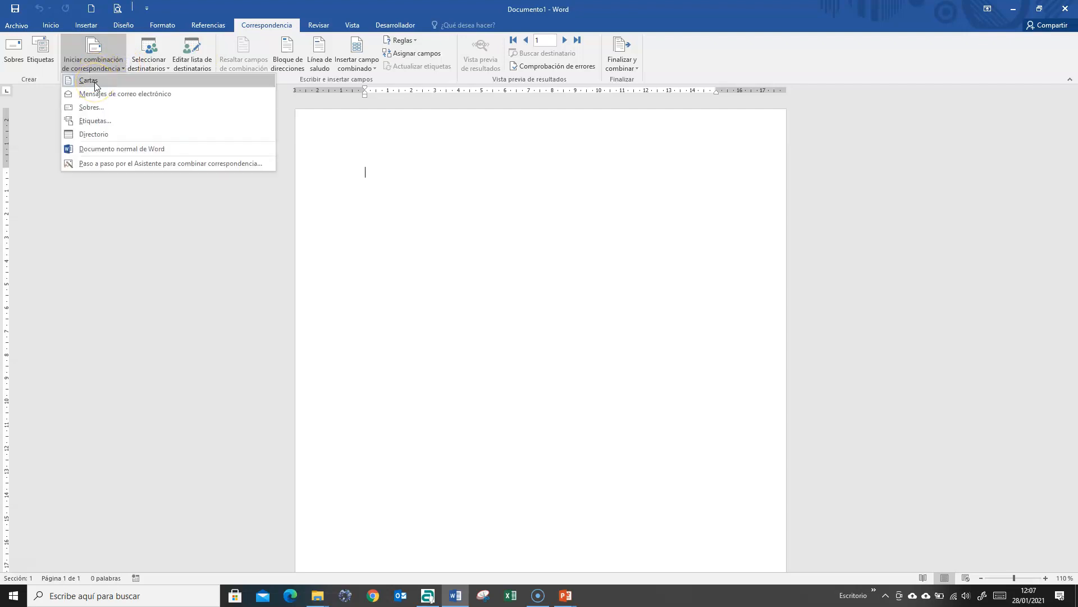
click(196, 61)
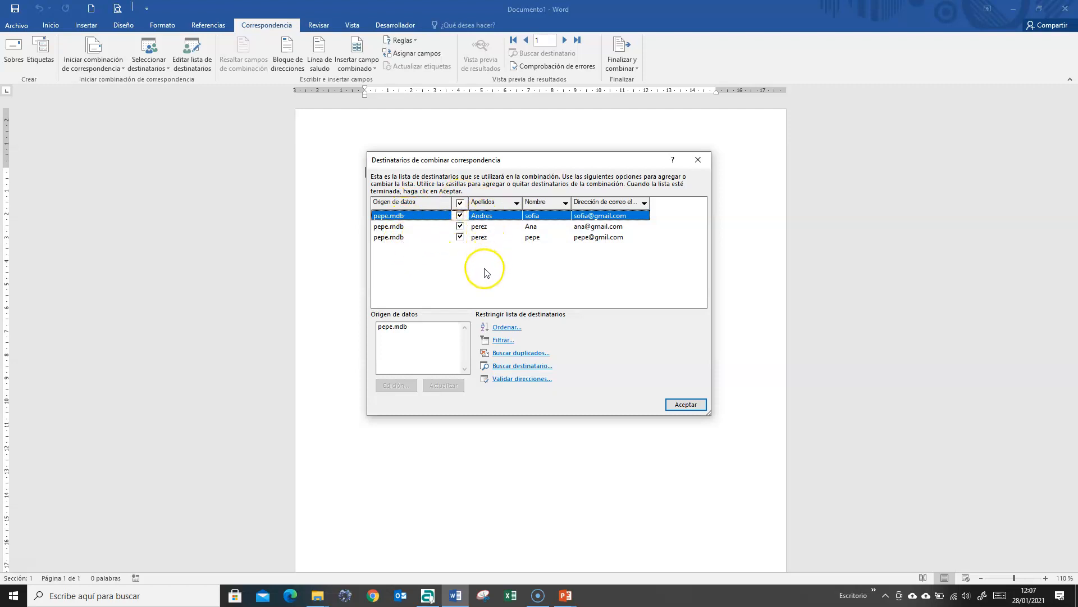
click(686, 405)
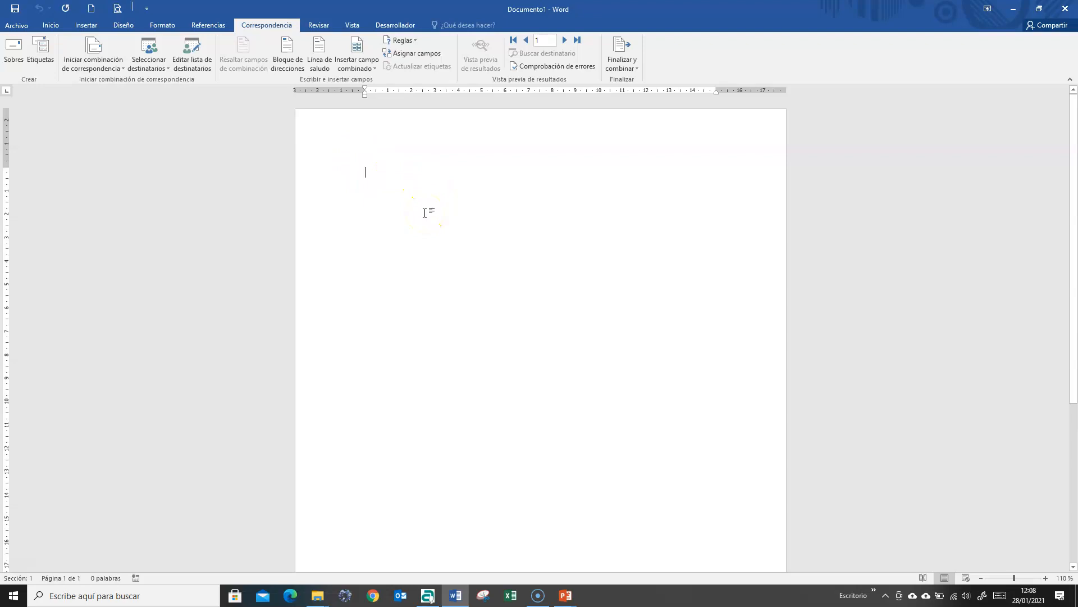
Write the greeting "Estimado" followed by the Nombre and Apellidos merge fields, separated by a space.
text(Estimado)
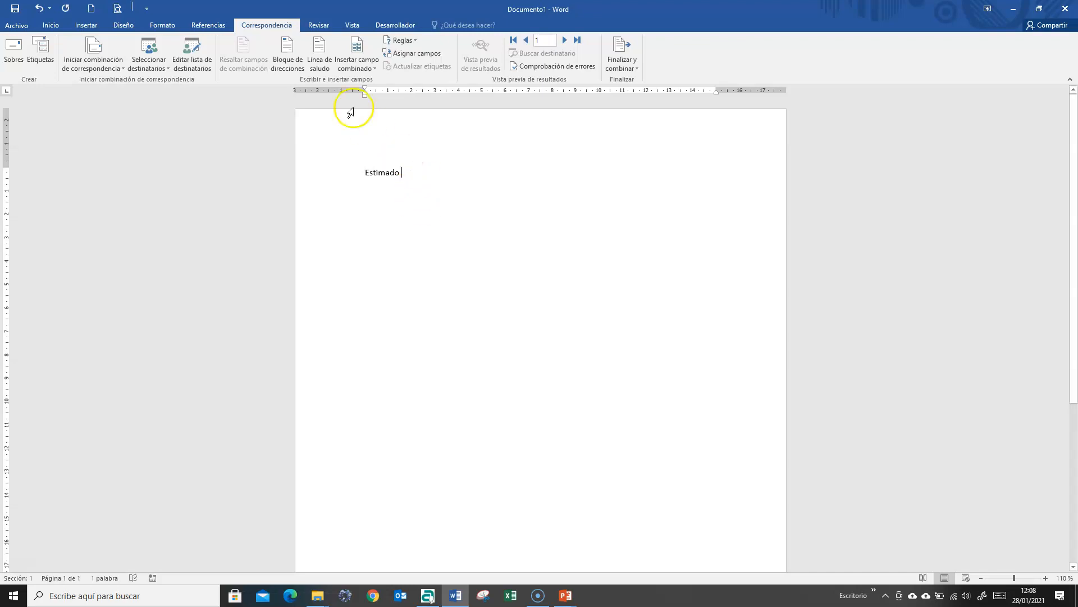
click(367, 64)
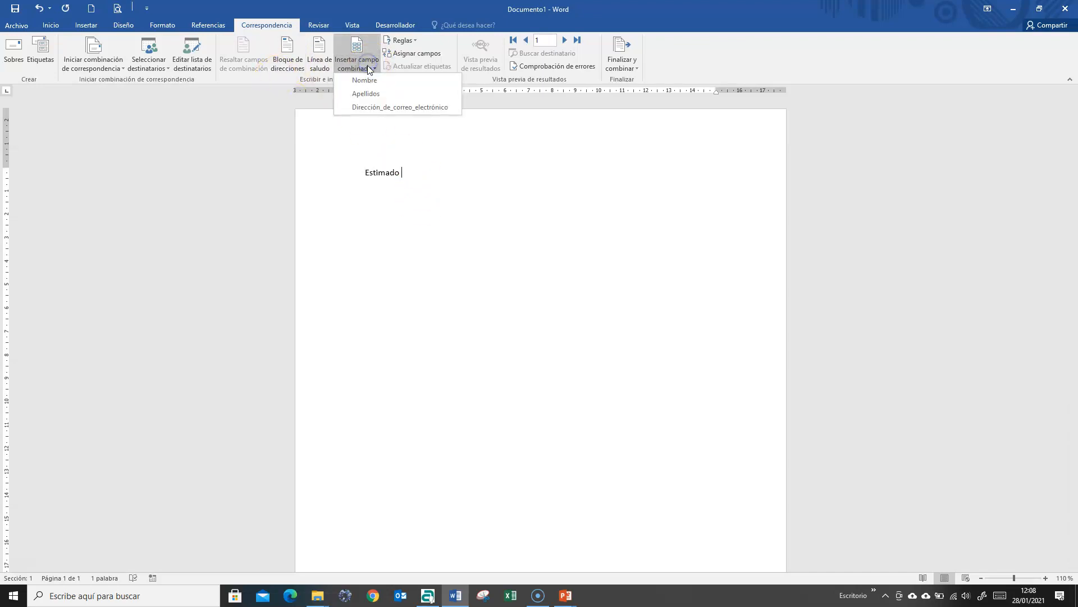
click(370, 85)
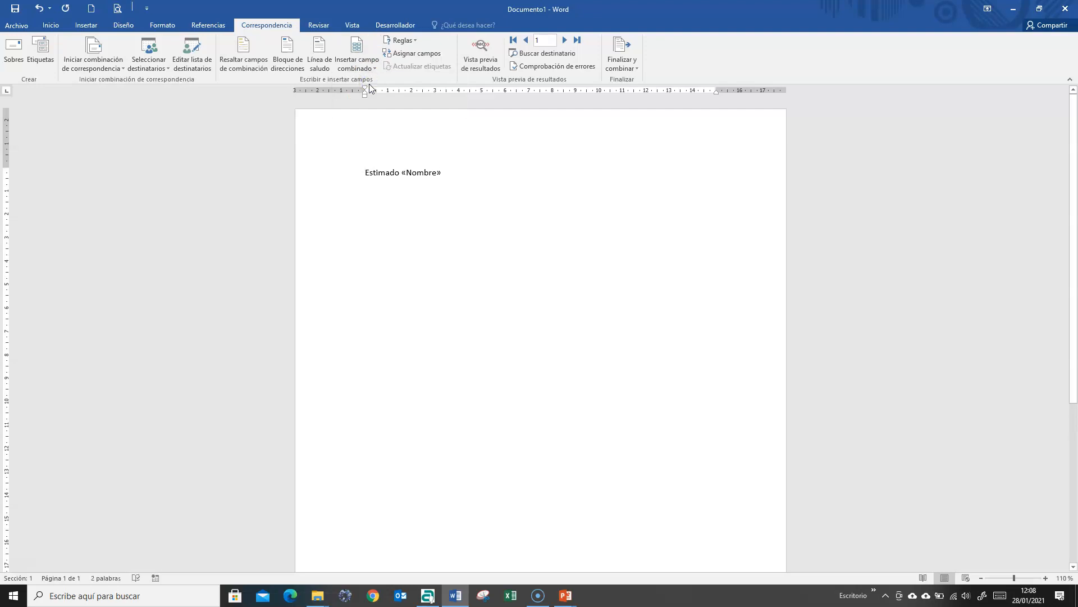
click(368, 63)
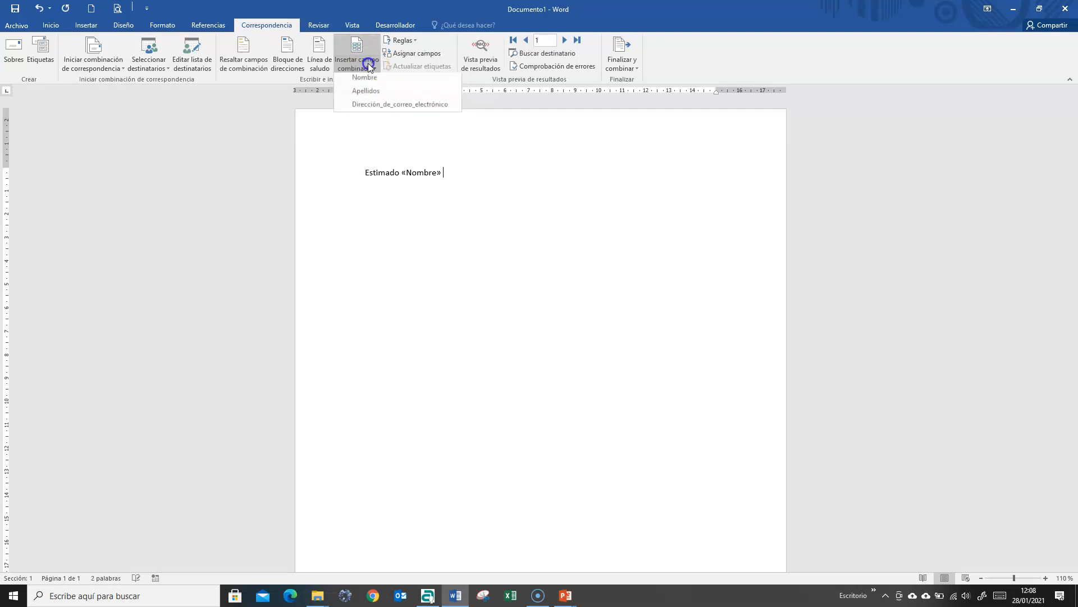
click(359, 96)
Add a new paragraph reading "Te he enviado a tu correo", the Dirección_de_correo_electrónico merge field and "una invitación para mi cumpleaños.".
key(Return)
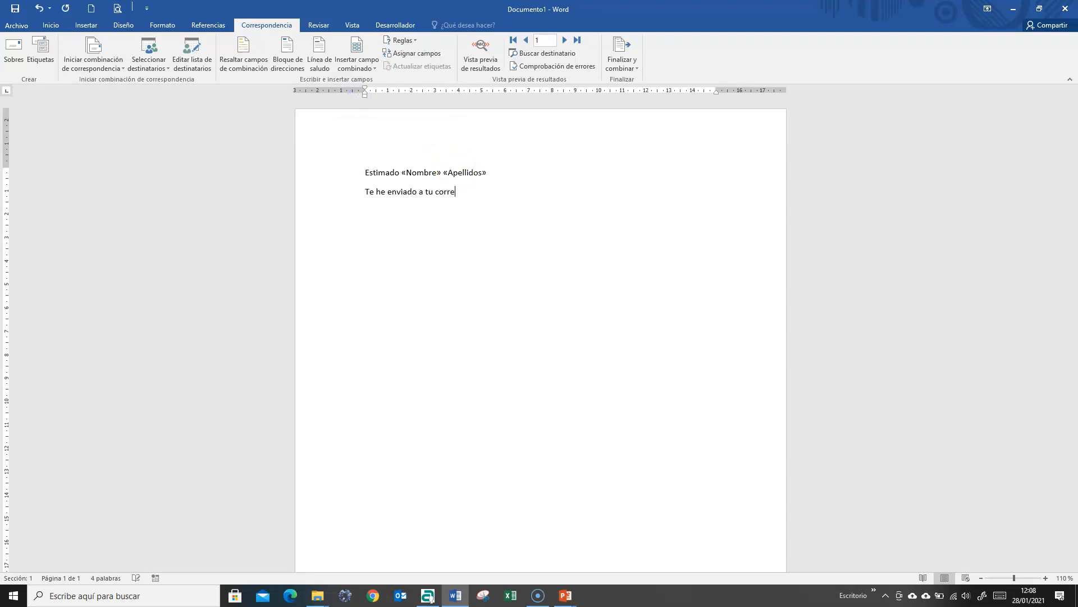
click(369, 65)
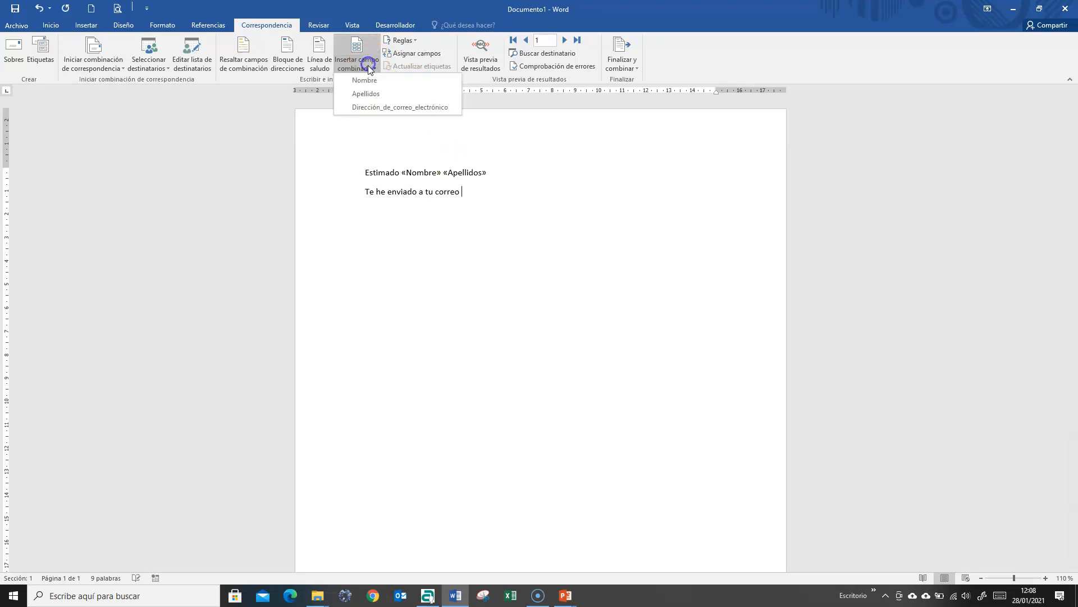
click(372, 108)
text(una invitación para mi)
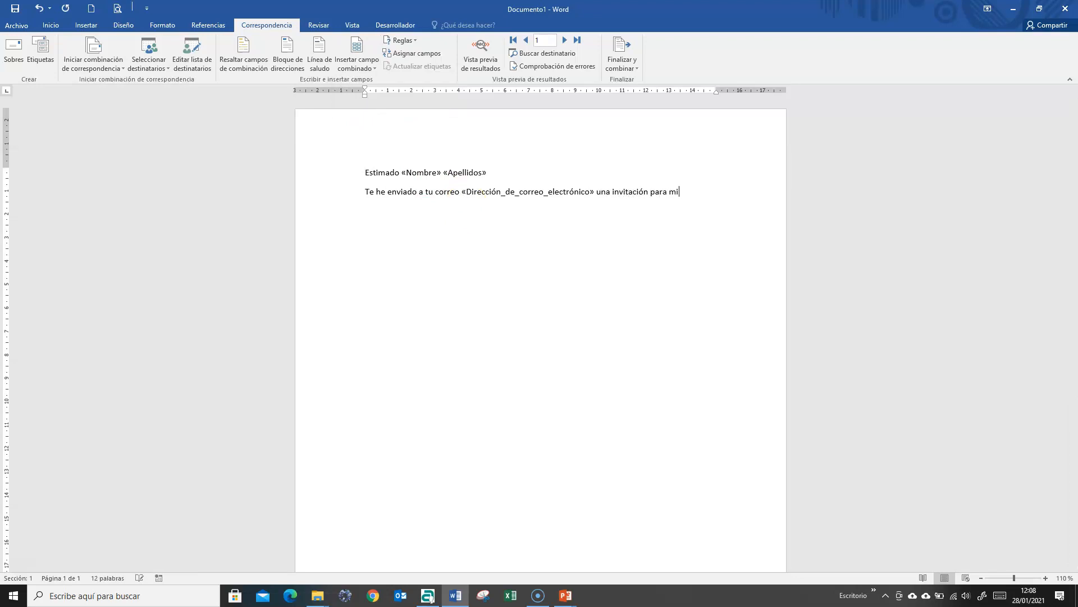
text(cumpleaños.)
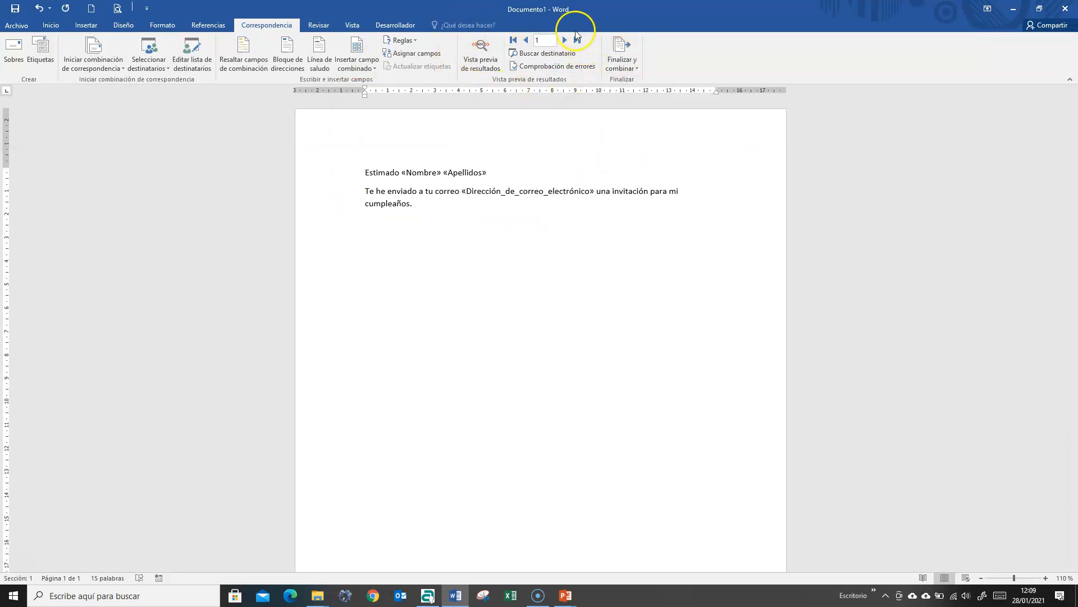
Preview the merged letter for each of the three recipients, then turn the results preview off.
click(479, 44)
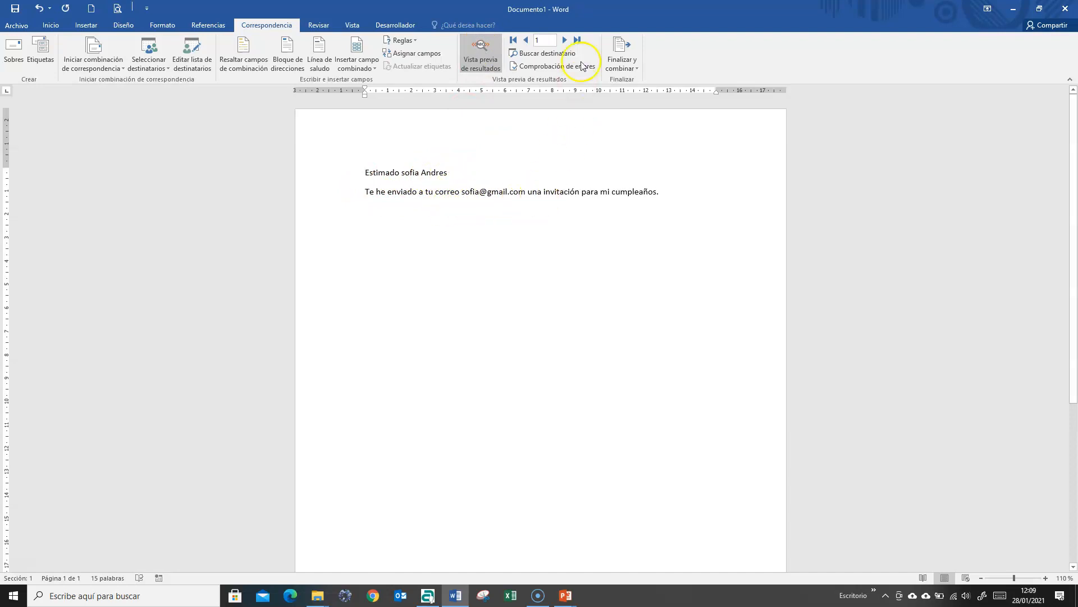
click(564, 40)
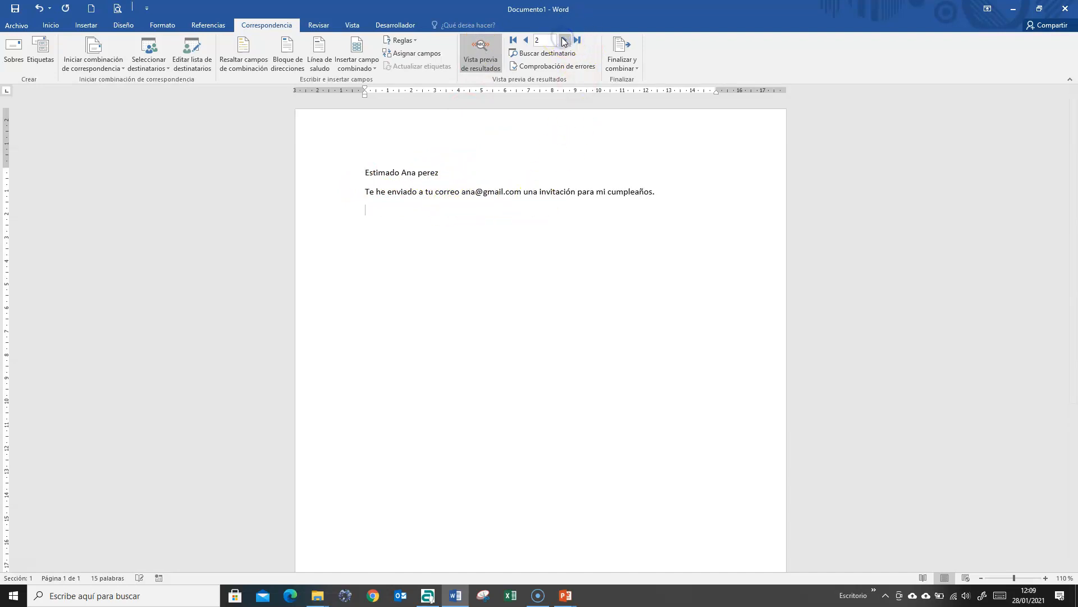
click(564, 40)
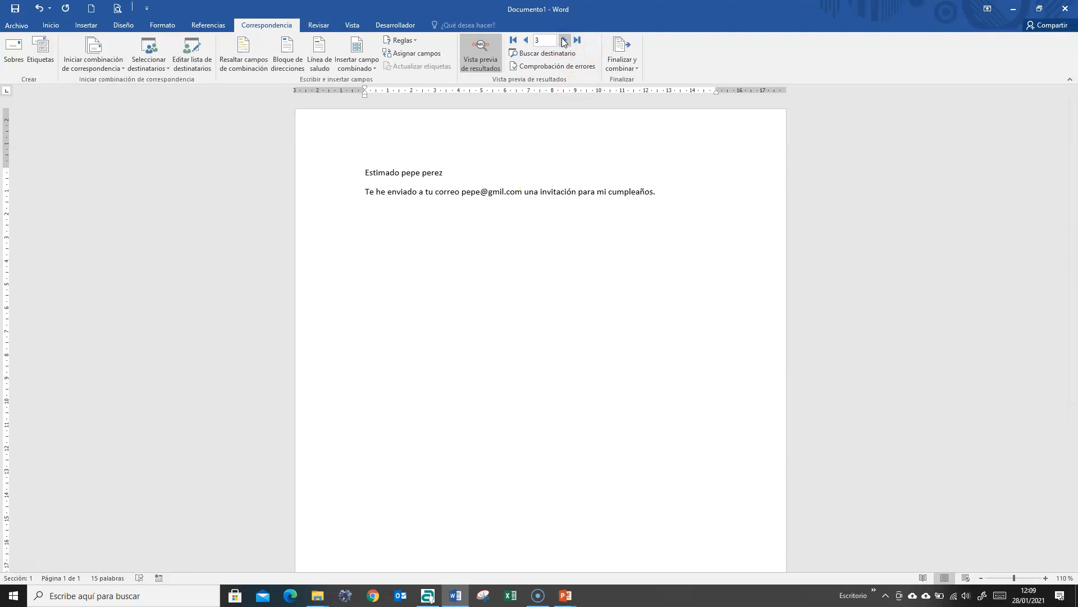
click(481, 53)
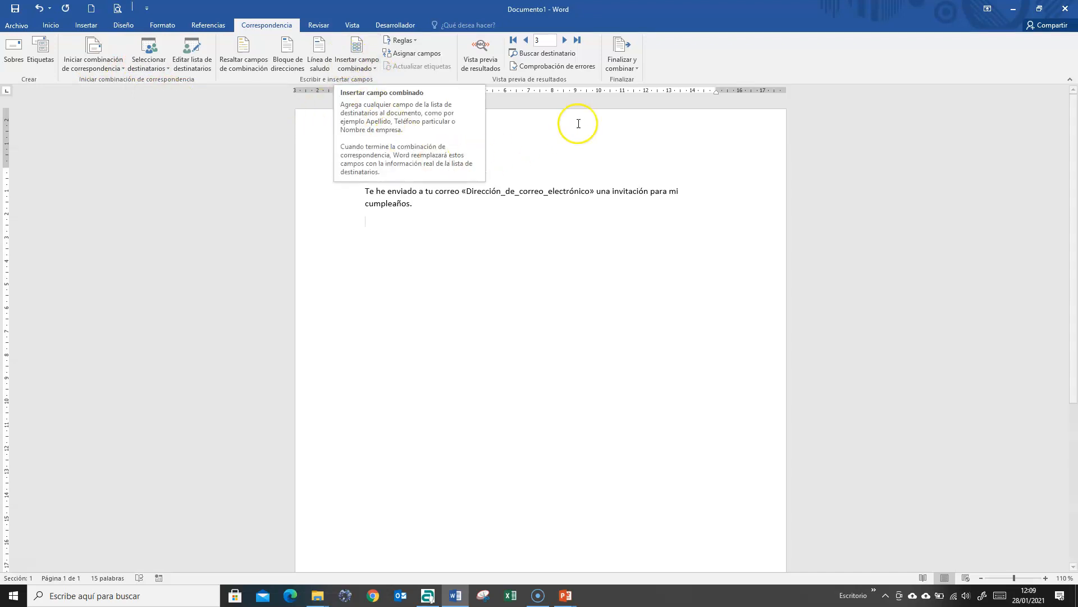
click(624, 60)
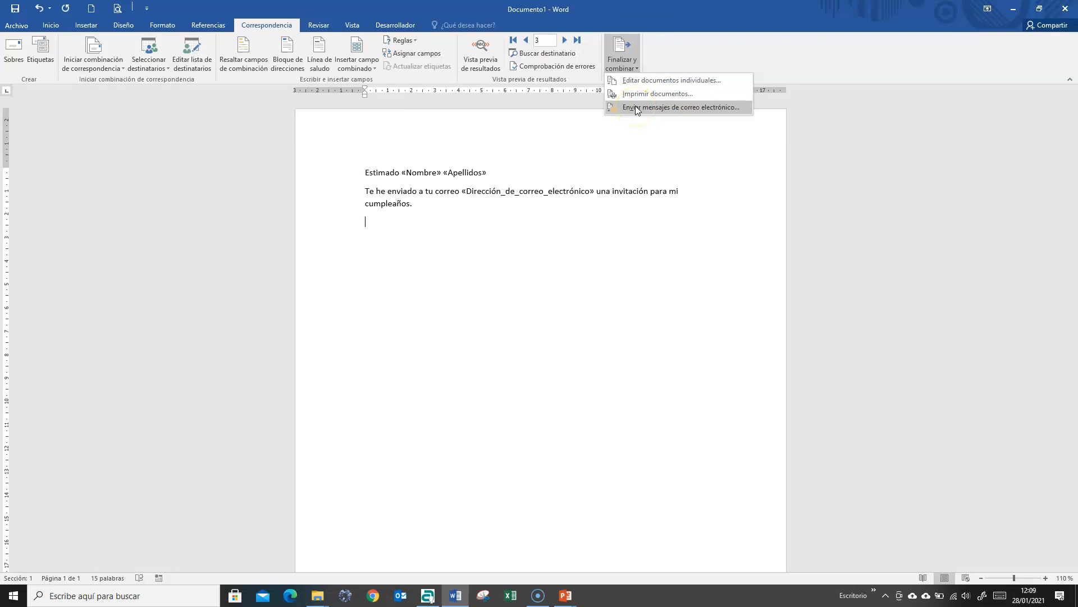
click(636, 107)
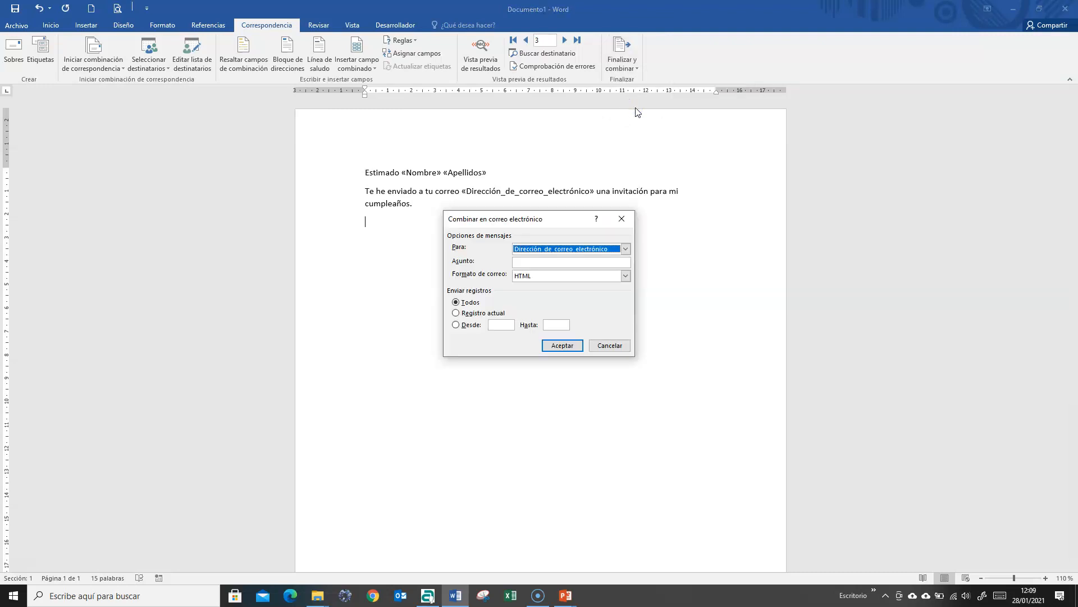
click(625, 249)
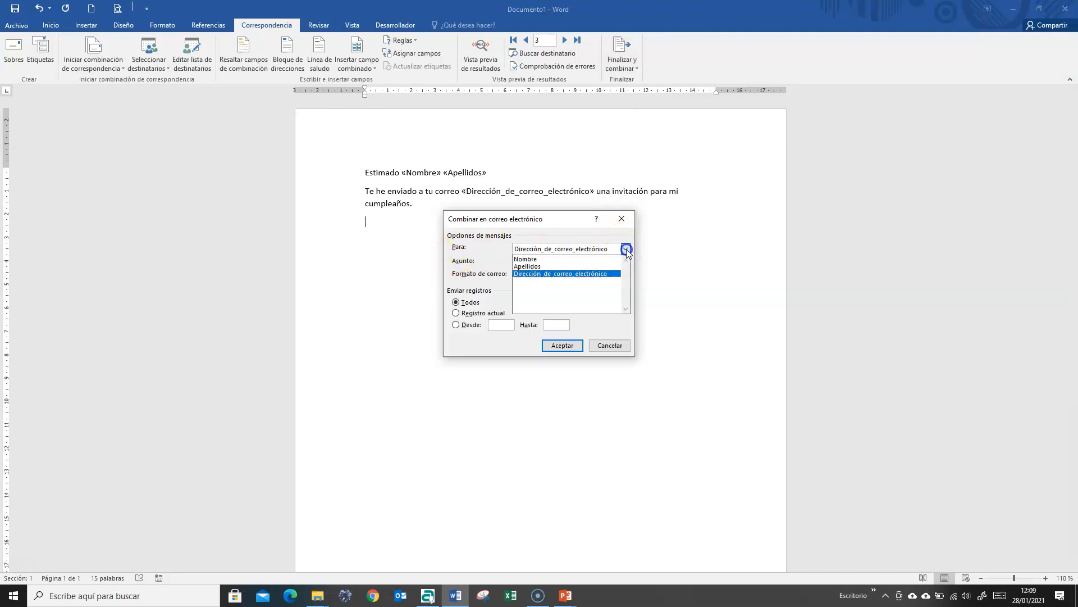
click(532, 274)
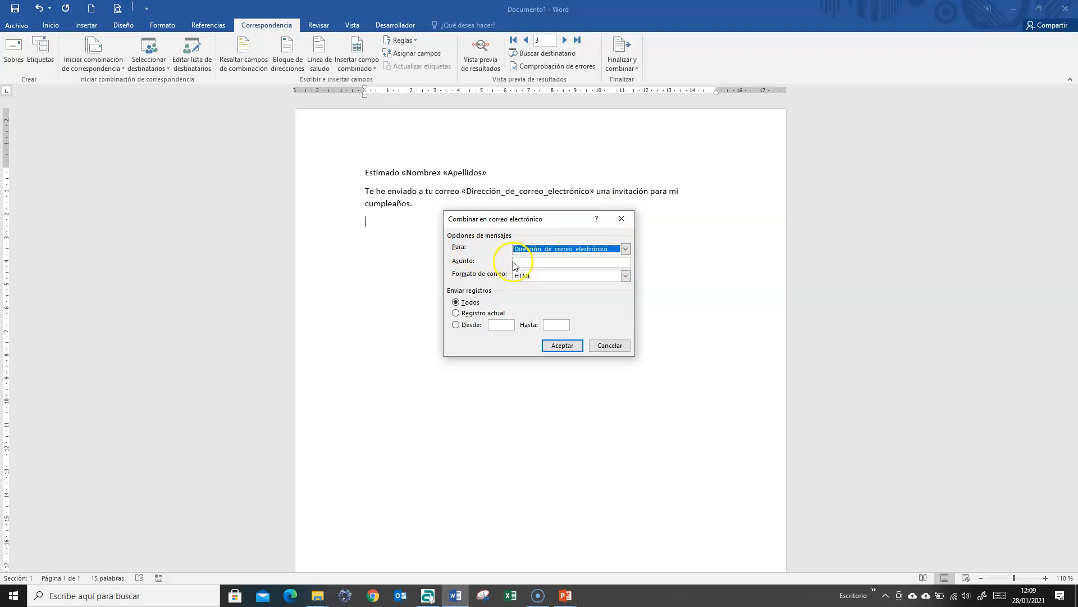
click(521, 264)
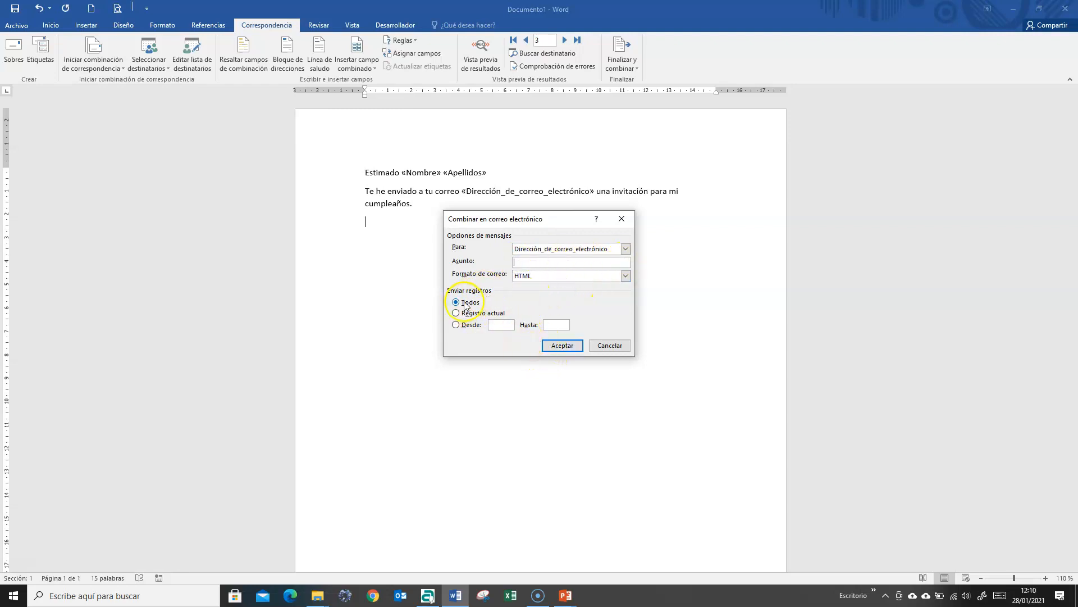
click(619, 347)
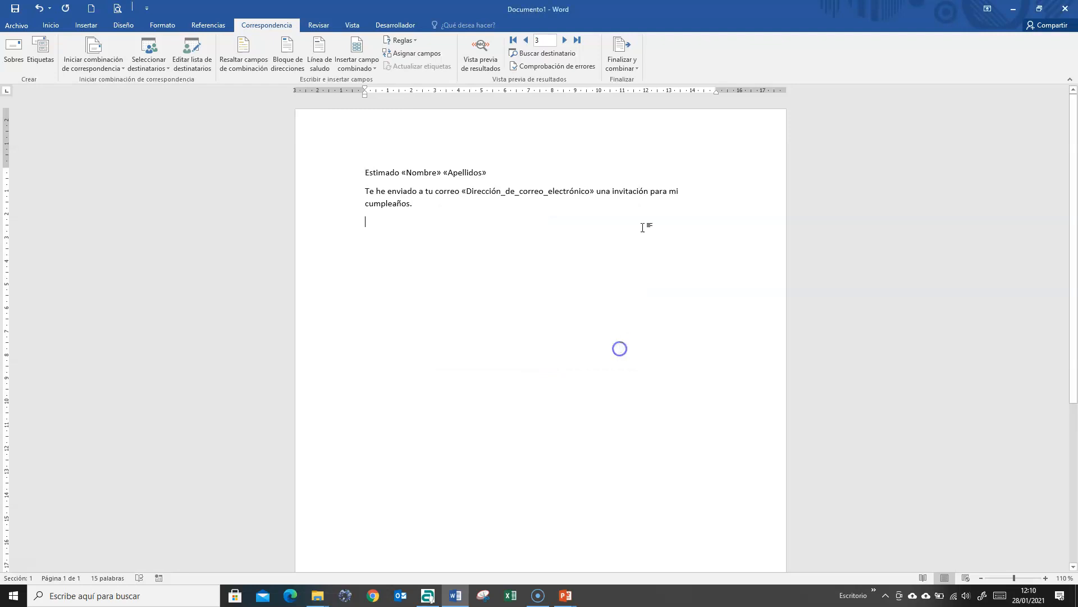
Finish the merge by combining all records (Todos) into a new document of individual letters.
click(621, 70)
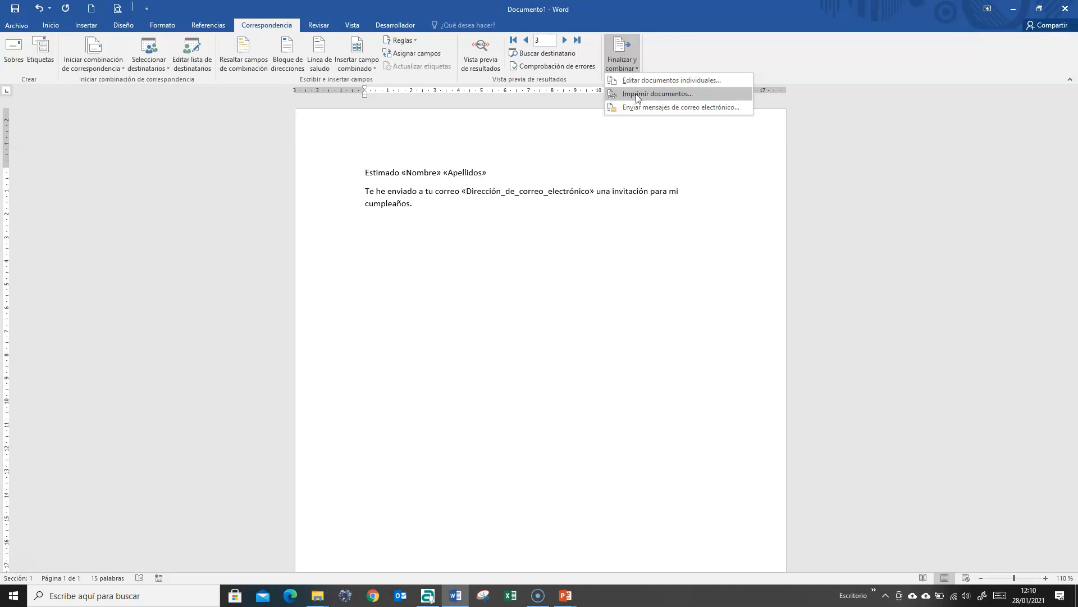
click(649, 84)
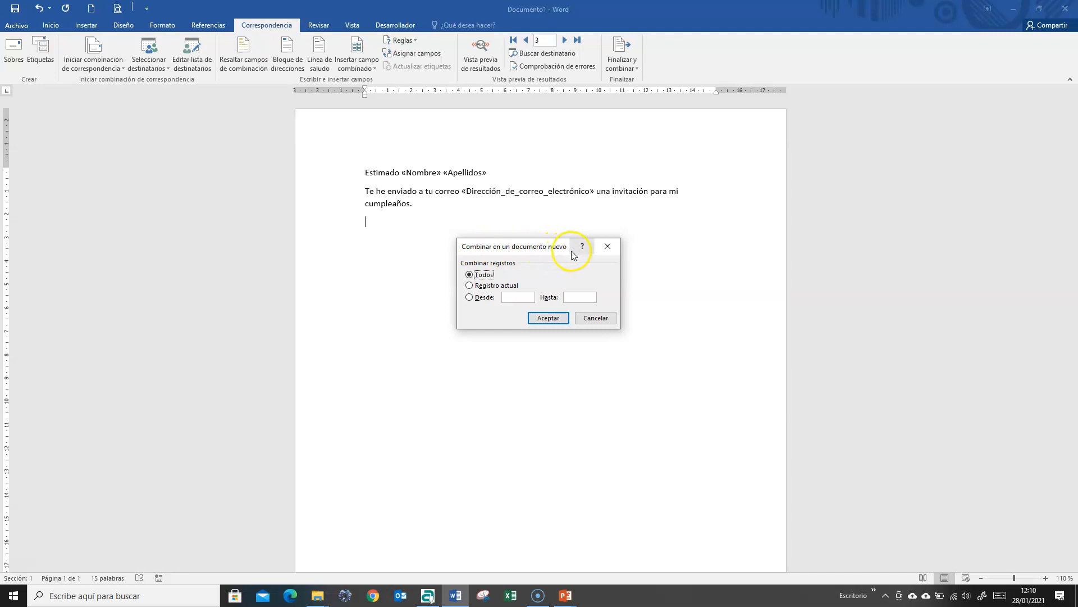
click(469, 285)
click(470, 297)
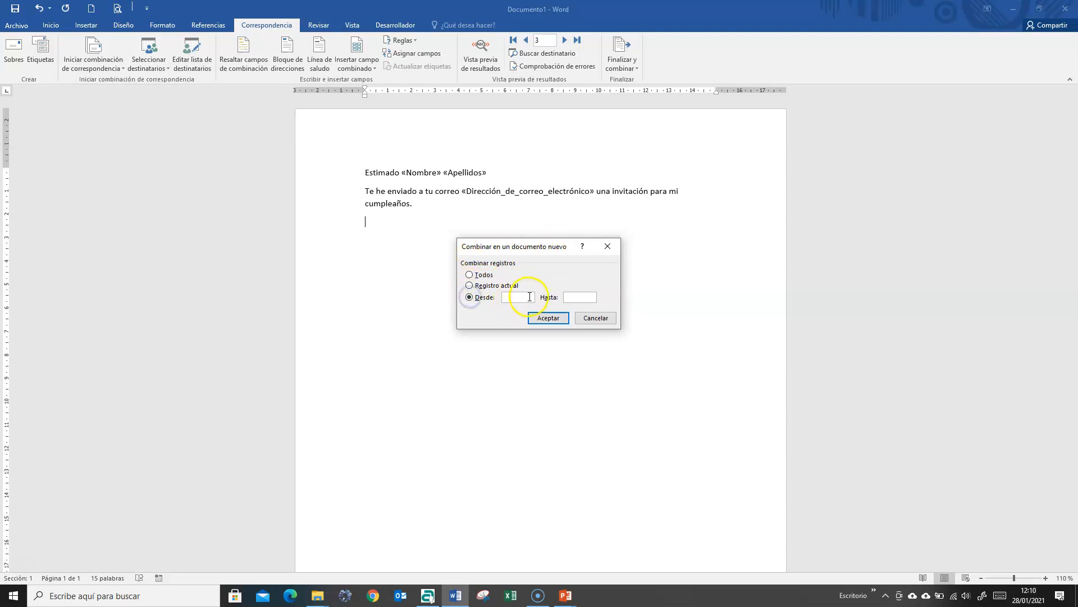
click(470, 276)
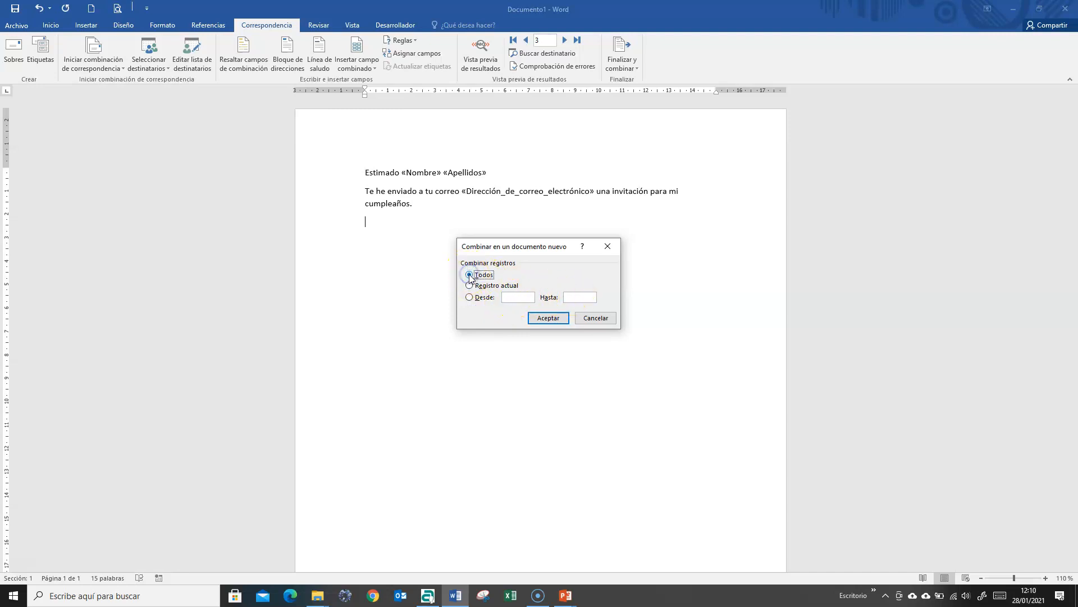
click(549, 319)
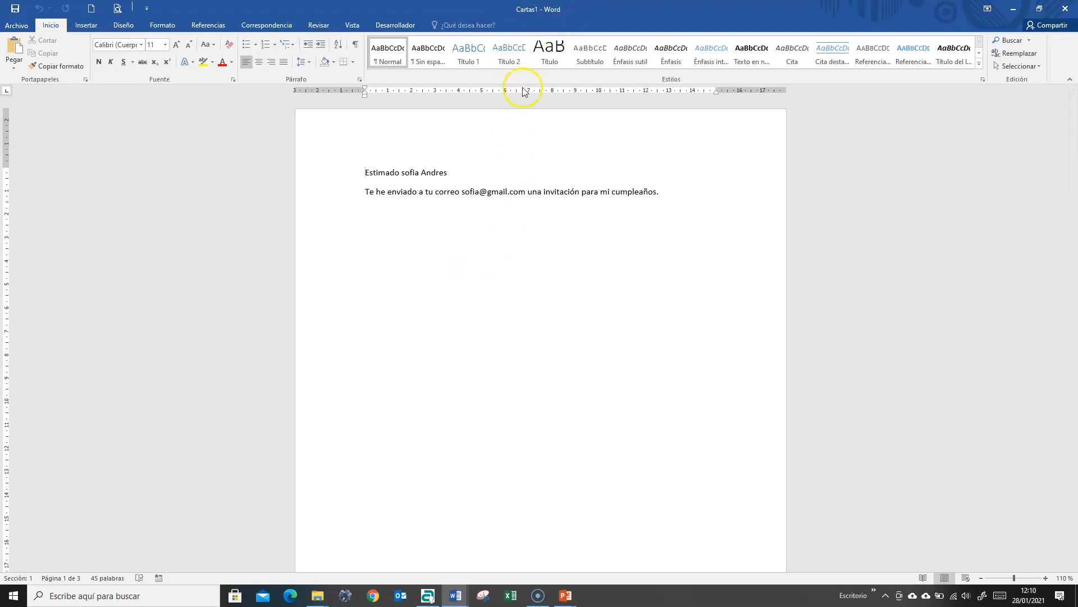
Show the formatting marks in the merged letters and add a paragraph after the first letter's invitation sentence to examine the section breaks.
drag(1074, 145, 982, 84)
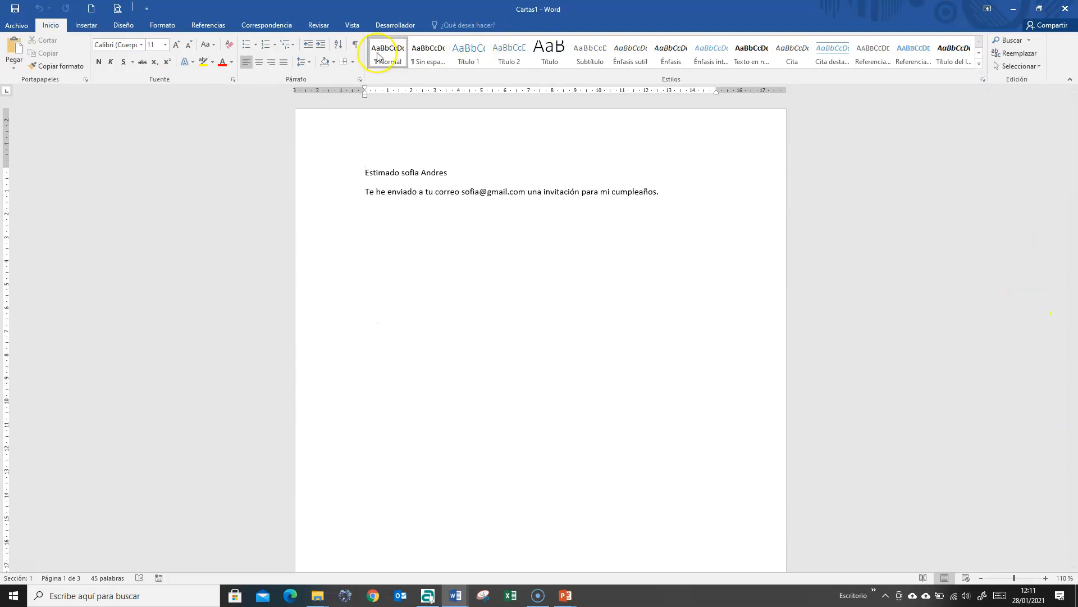
click(355, 44)
click(666, 191)
key(Return)
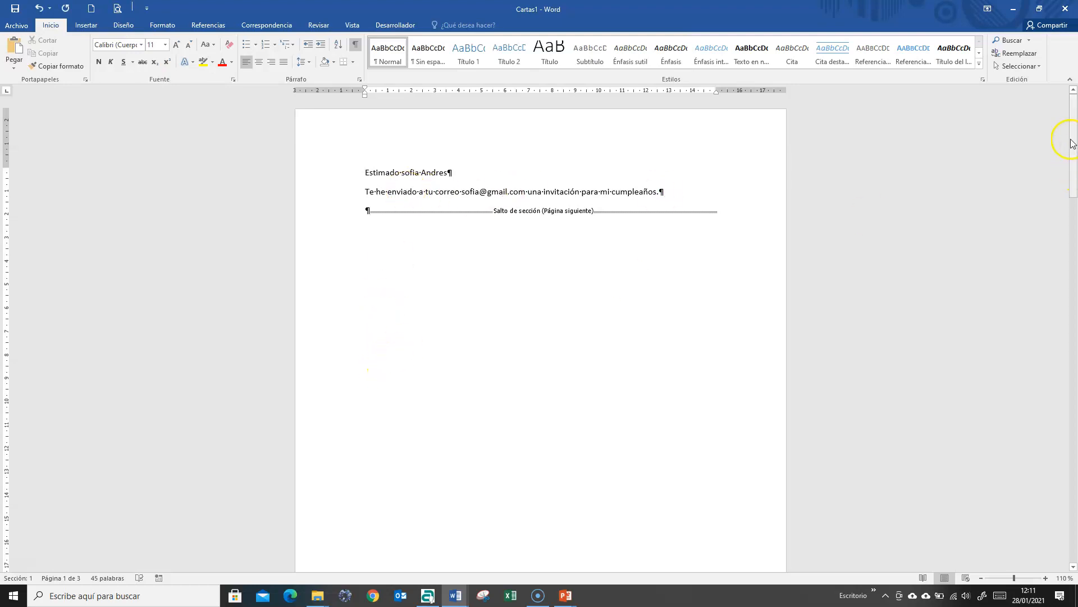
drag(1073, 142, 1054, 117)
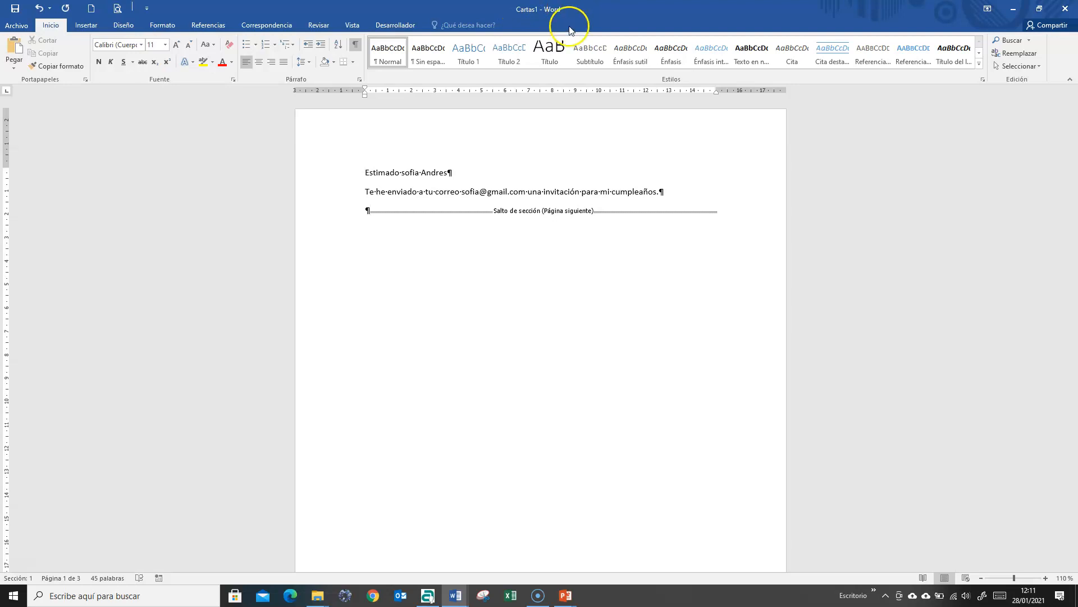
Close the merged letters document without saving its changes.
click(1065, 9)
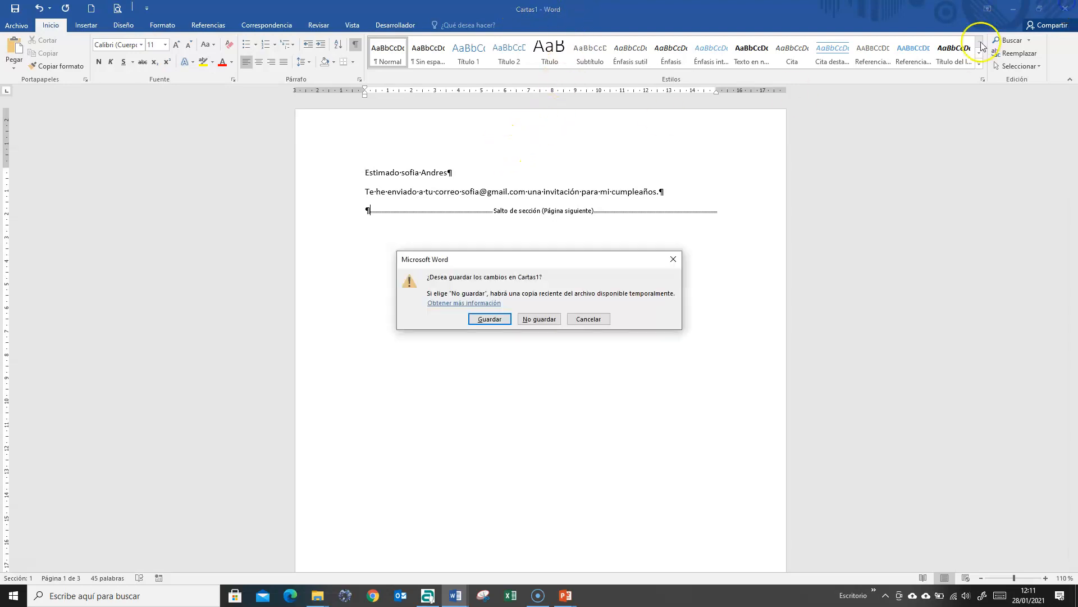
click(540, 319)
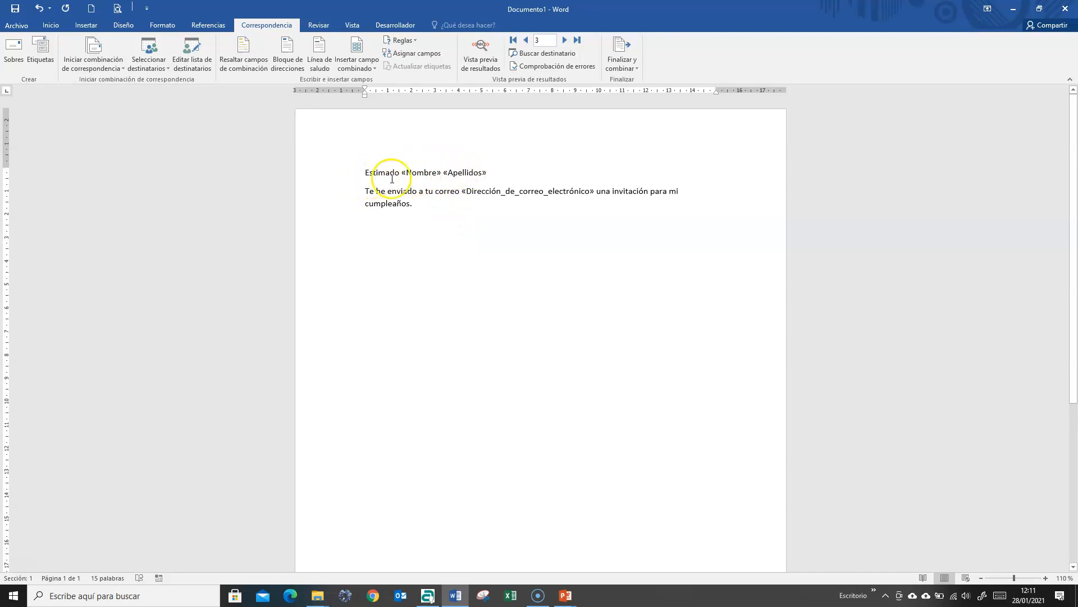
Close the base letter with the merge fields, saving it in Documentos as a Word document named DOCUMENTO BASE PEPE.
click(1065, 11)
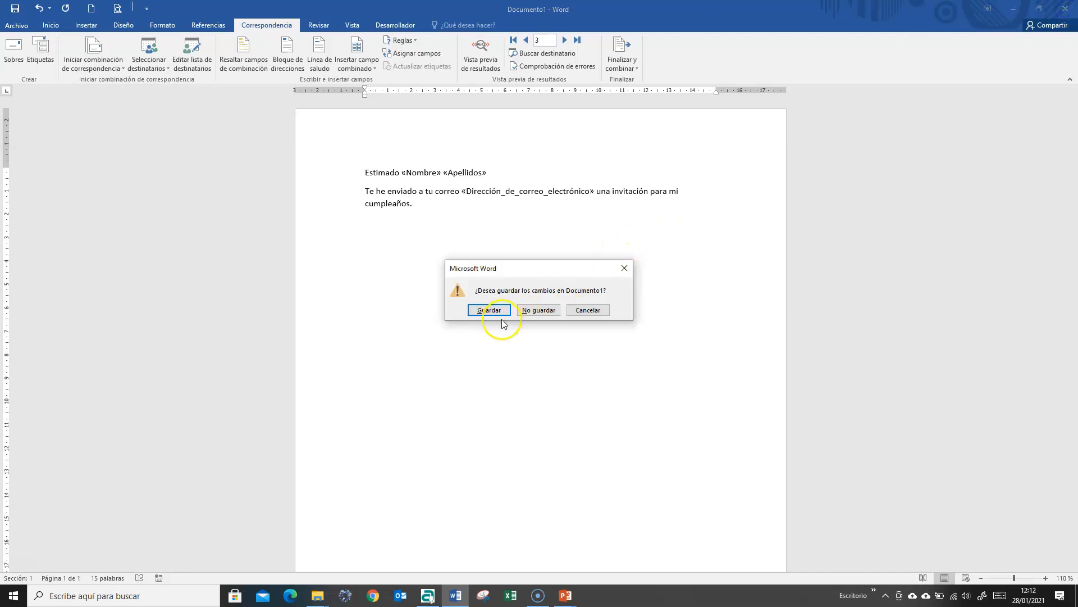
click(495, 309)
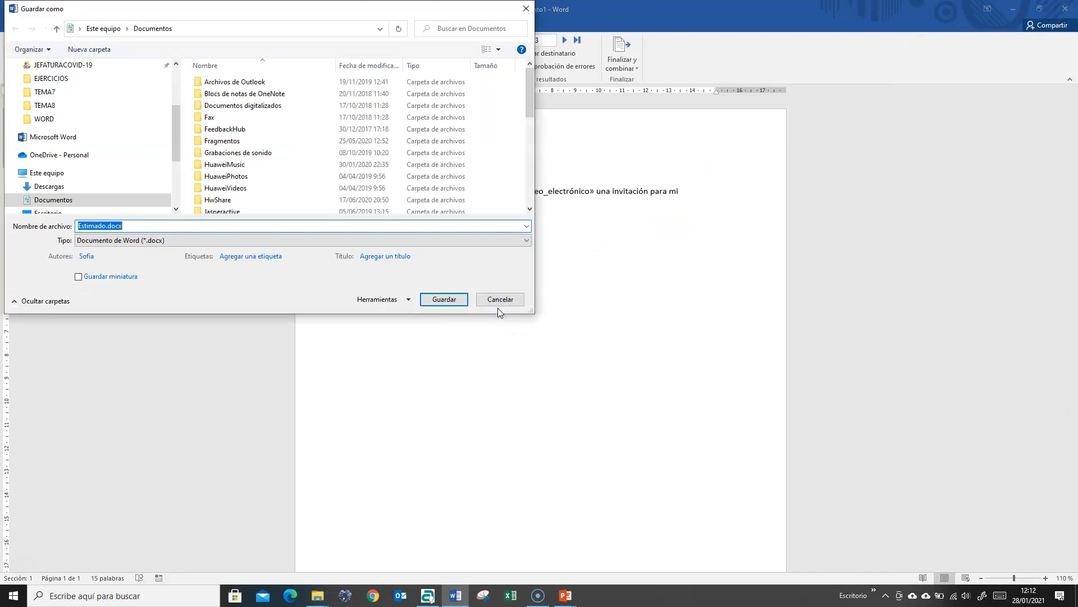
text(DOCUMENTO BASE PEPE)
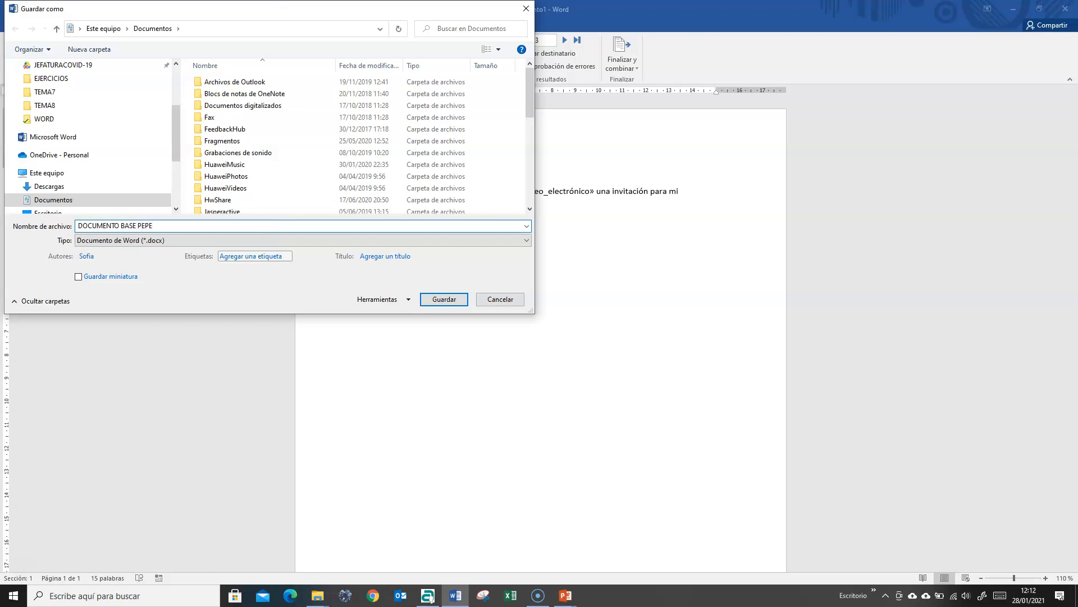
click(434, 296)
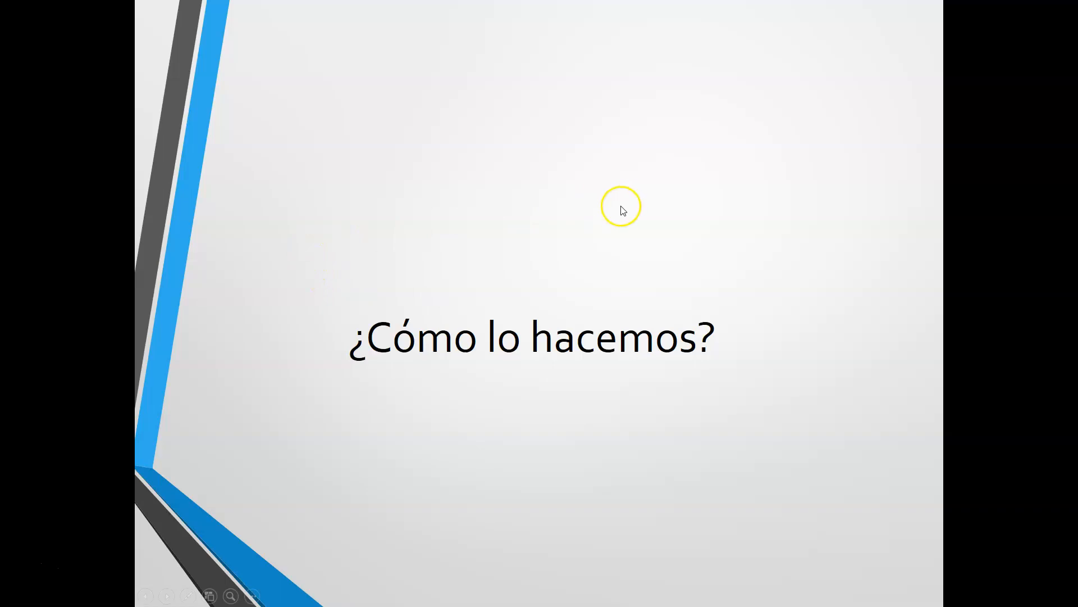